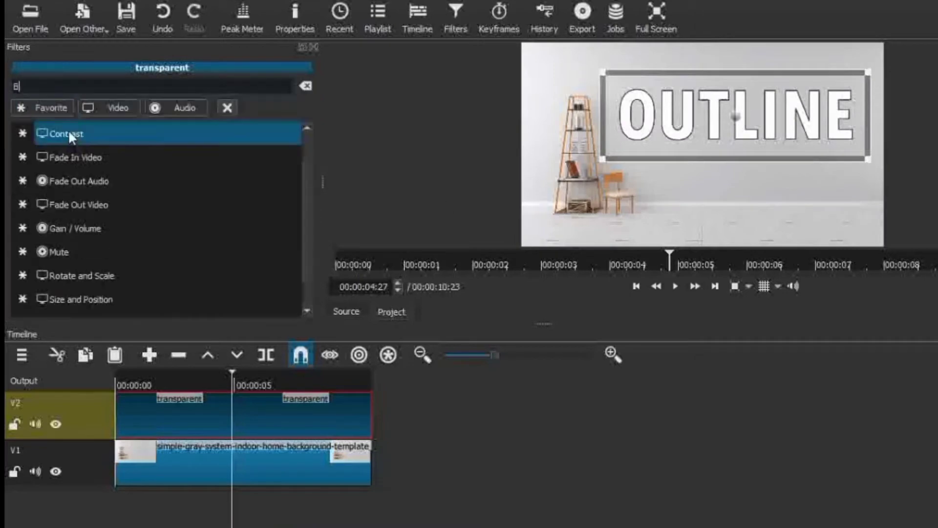
Step: Add a Blend Mode filter set to Multiply to the transparent OUTLINE text clip and preview the effect
{"action": "left_click", "coordinate": [69, 130]}
{"action": "left_click", "coordinate": [105, 223]}
{"action": "left_click", "coordinate": [106, 283]}
{"action": "left_click", "coordinate": [121, 384]}
{"action": "key", "text": "space"}
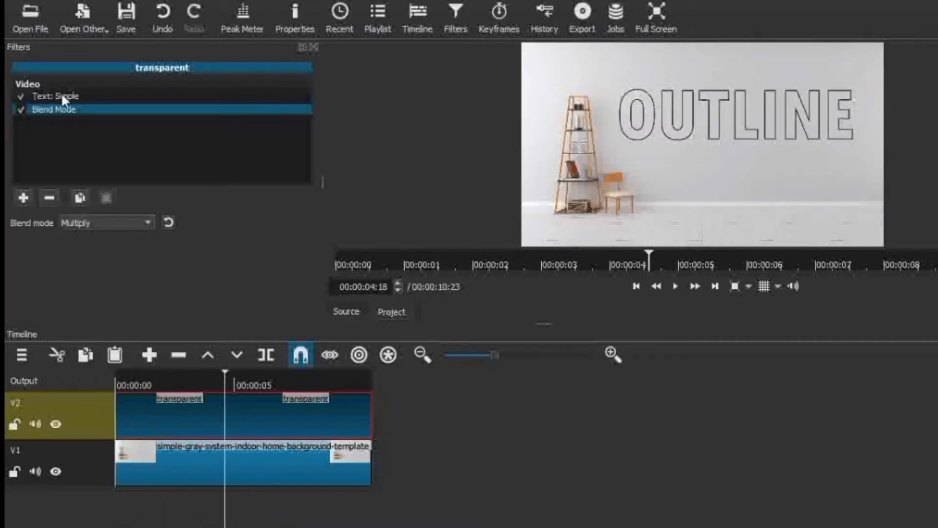
{"action": "left_click", "coordinate": [71, 96]}
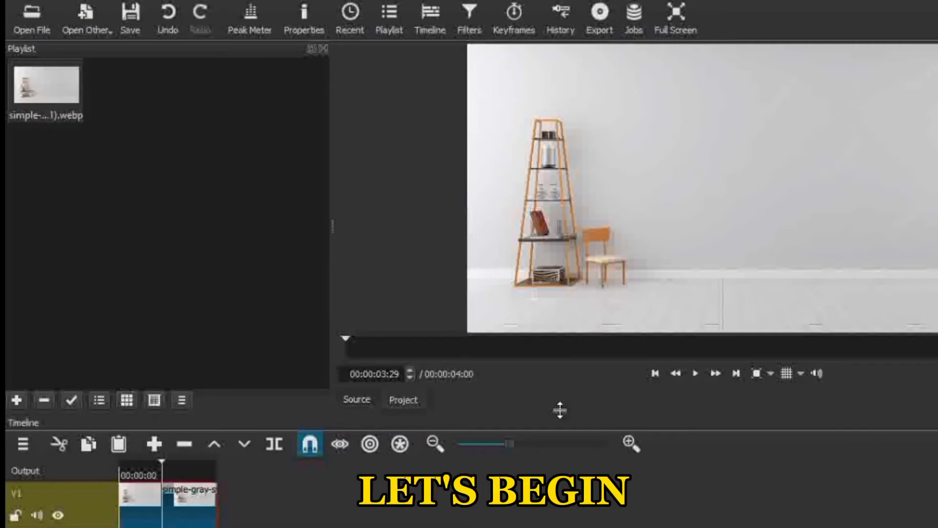
Step: Enlarge the timeline area, extend the background image clip on V1 to 00:00:10:23, and play it from the start
{"action": "left_click_drag", "start_coordinate": [560, 410], "coordinate": [560, 333]}
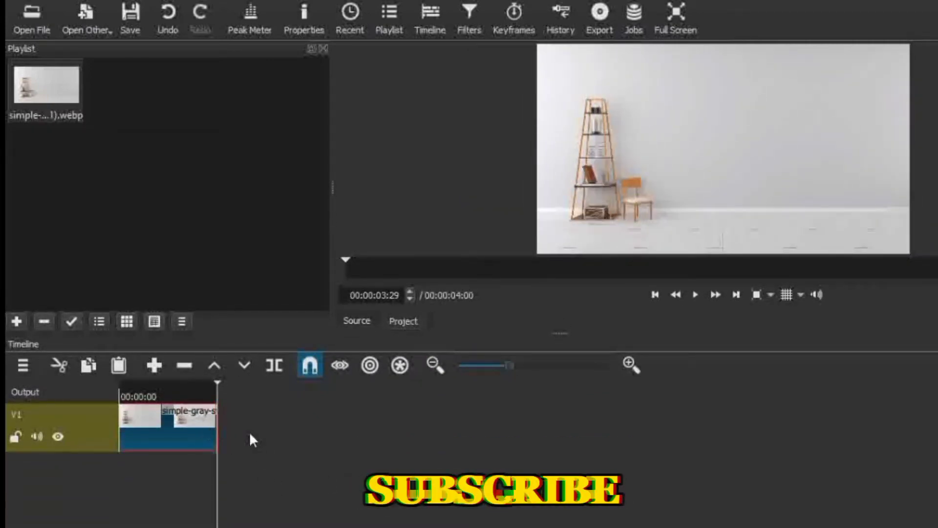
{"action": "left_click_drag", "start_coordinate": [216, 430], "coordinate": [391, 437]}
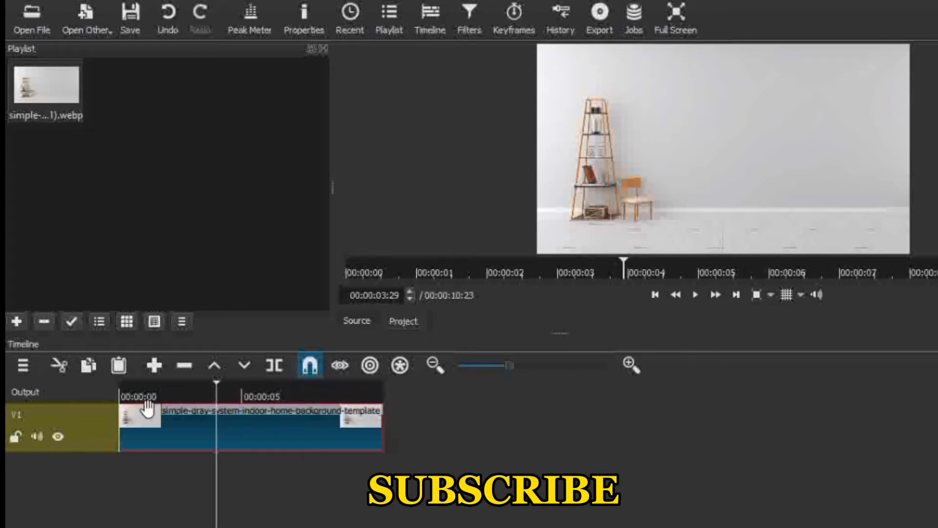
{"action": "left_click", "coordinate": [125, 395]}
{"action": "key", "text": "space"}
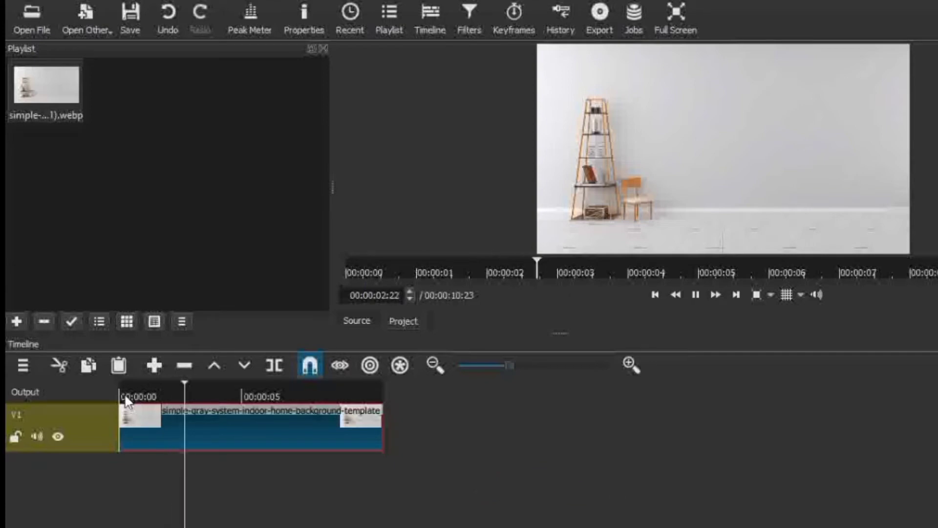
{"action": "key", "text": "space"}
{"action": "left_click", "coordinate": [121, 406]}
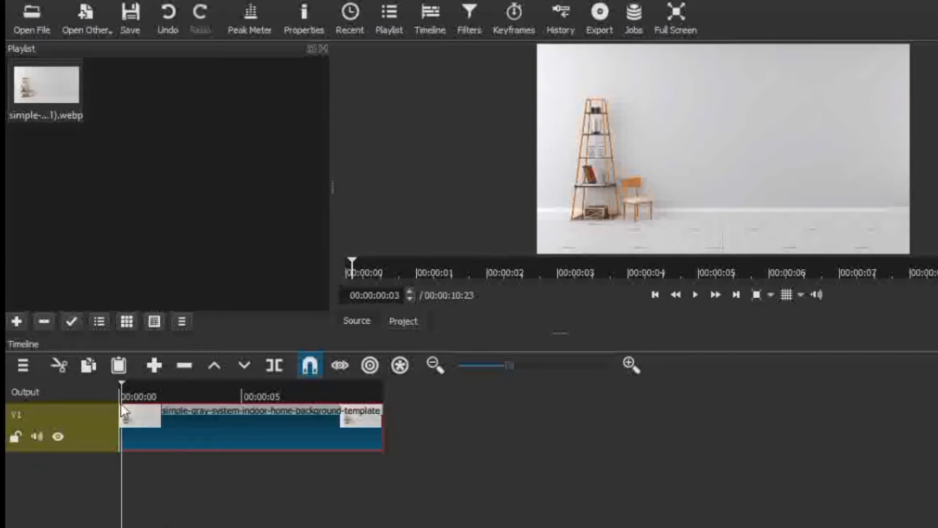
Step: Add a second video track and place a transparent color clip at its start
{"action": "right_click", "coordinate": [102, 434]}
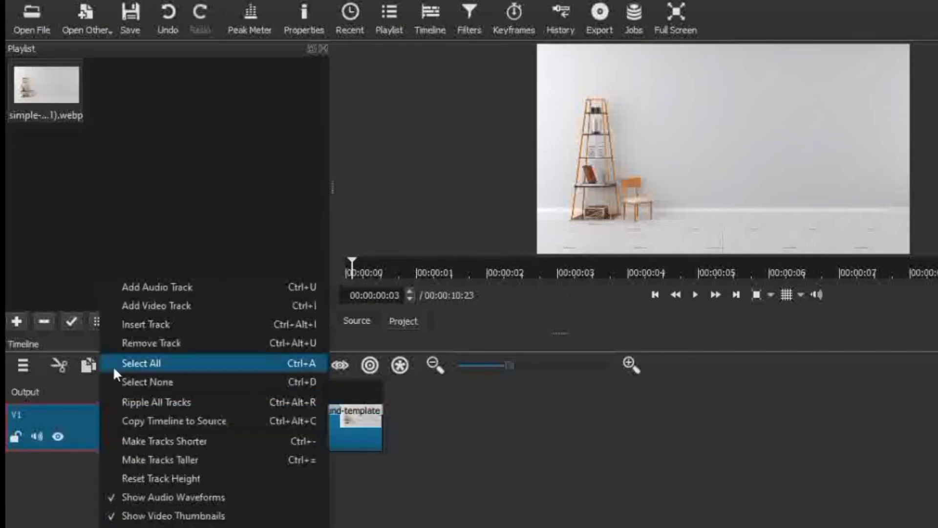
{"action": "left_click", "coordinate": [161, 306]}
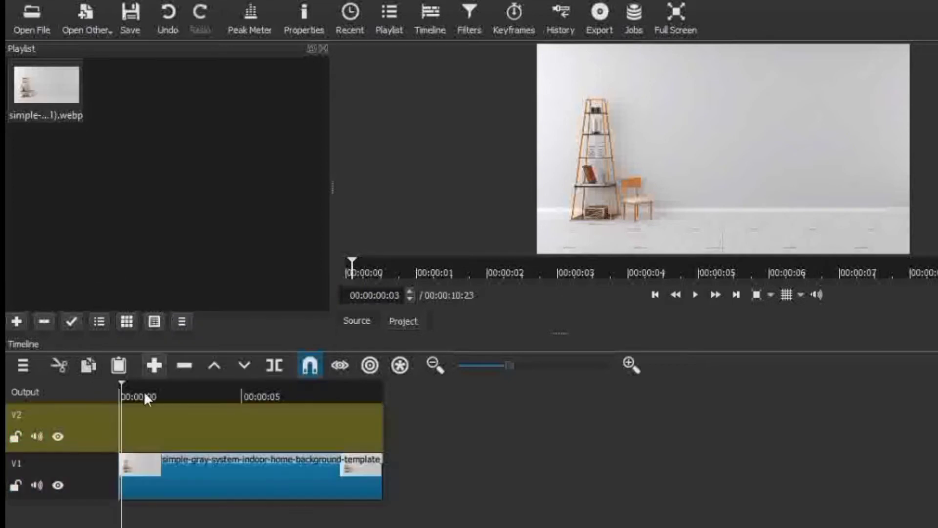
{"action": "left_click", "coordinate": [84, 31]}
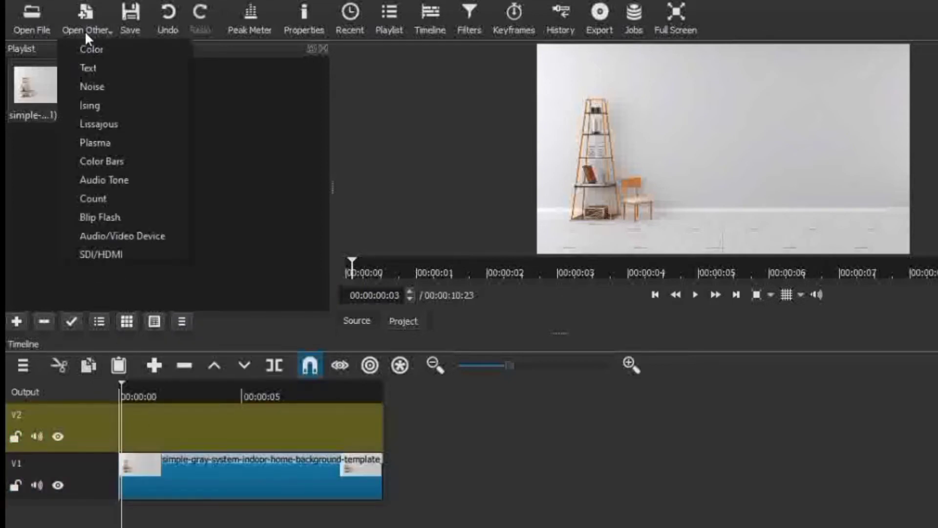
{"action": "left_click", "coordinate": [90, 54]}
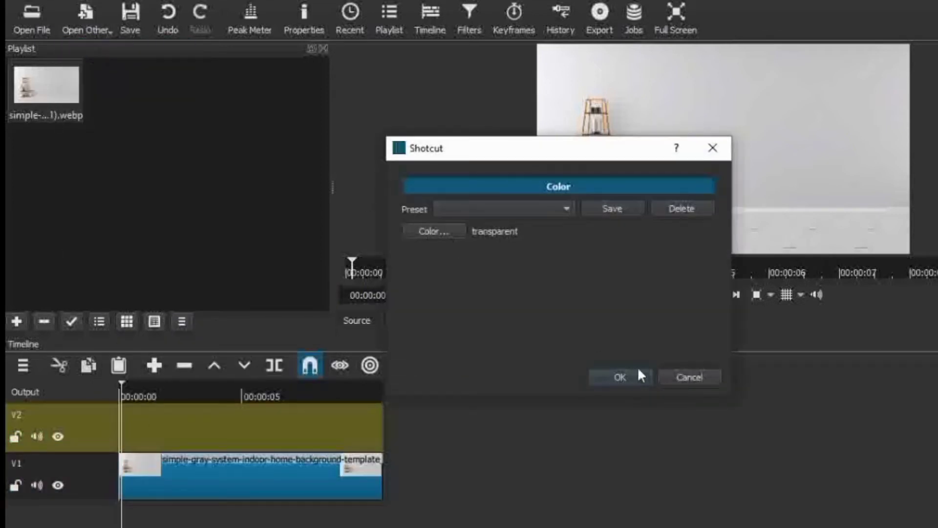
{"action": "left_click", "coordinate": [630, 379]}
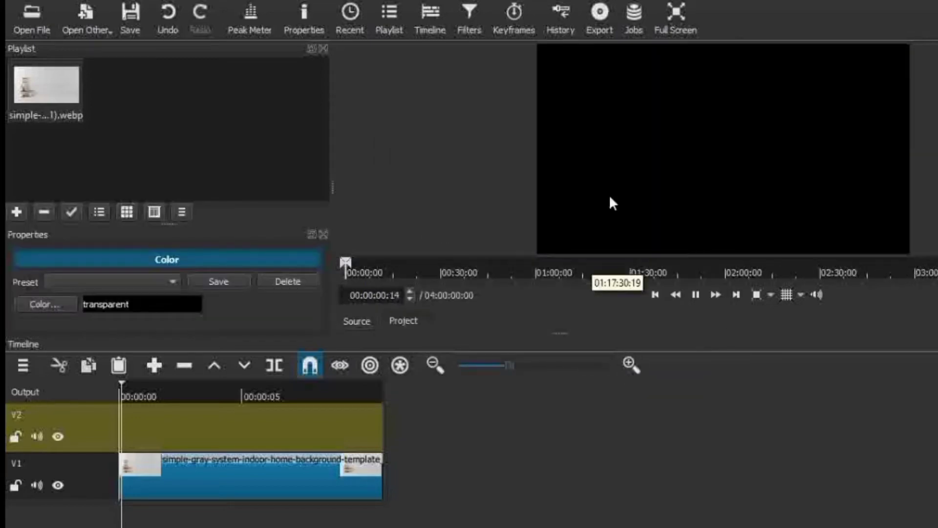
{"action": "left_click_drag", "start_coordinate": [613, 203], "coordinate": [126, 413]}
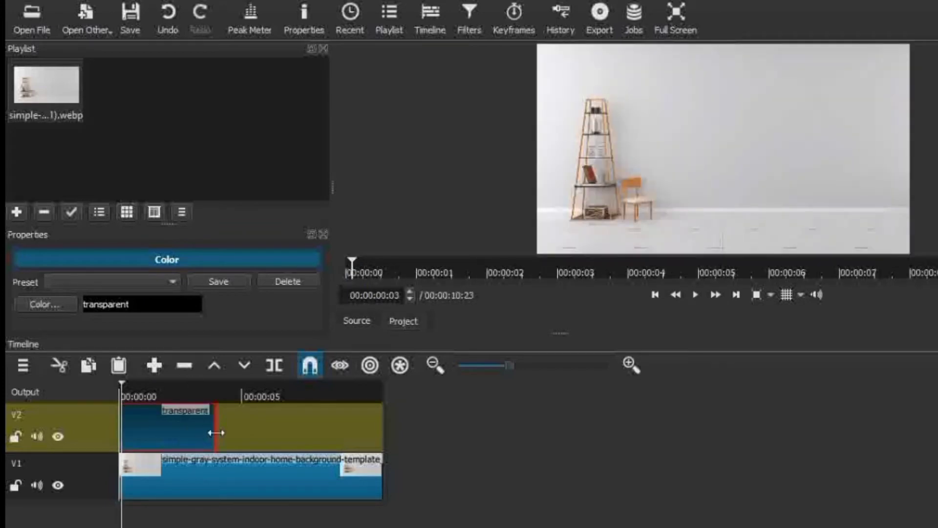
Step: Extend the transparent clip on V2 to the end of the background clip and play the timeline
{"action": "left_click_drag", "start_coordinate": [216, 434], "coordinate": [396, 430]}
{"action": "left_click_drag", "start_coordinate": [127, 399], "coordinate": [135, 395]}
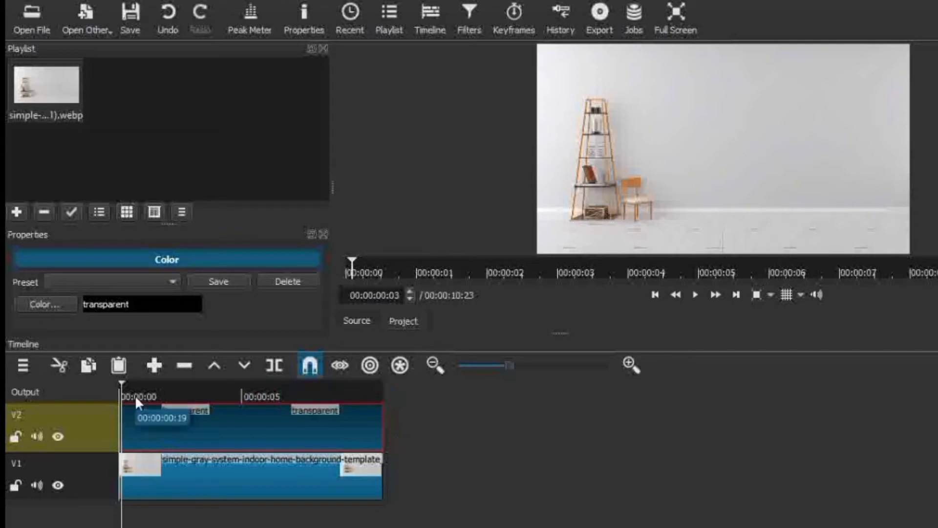
{"action": "key", "text": "space"}
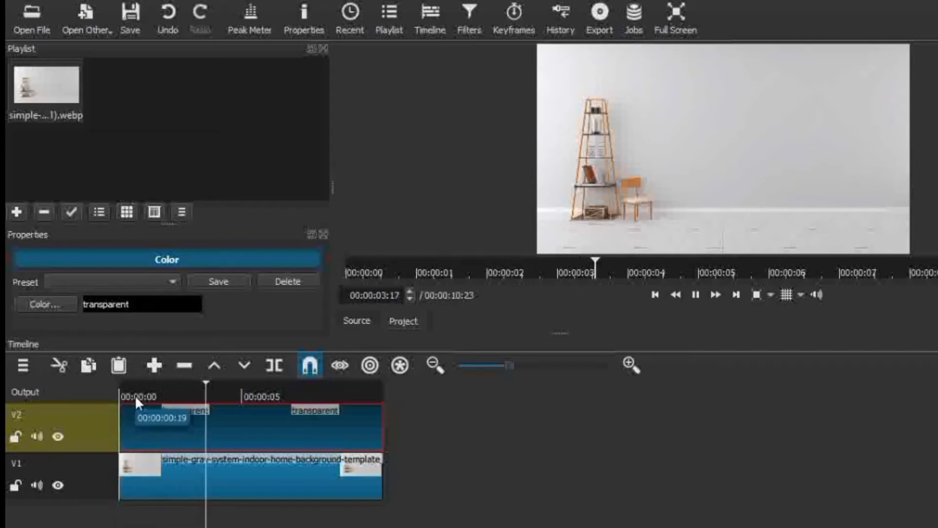
{"action": "key", "text": "space"}
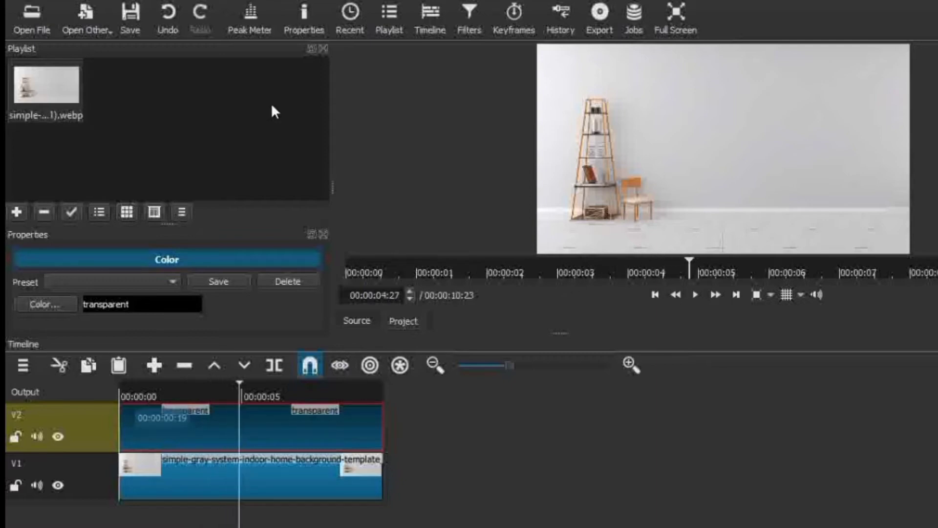
Step: Close the playlist and clip properties, and add a Text: Simple filter to the transparent clip
{"action": "left_click", "coordinate": [323, 48]}
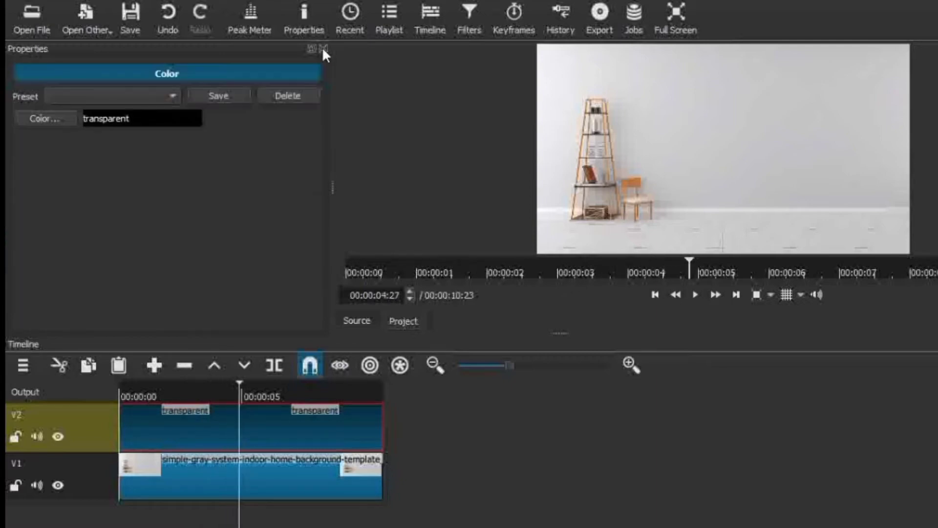
{"action": "left_click", "coordinate": [322, 49]}
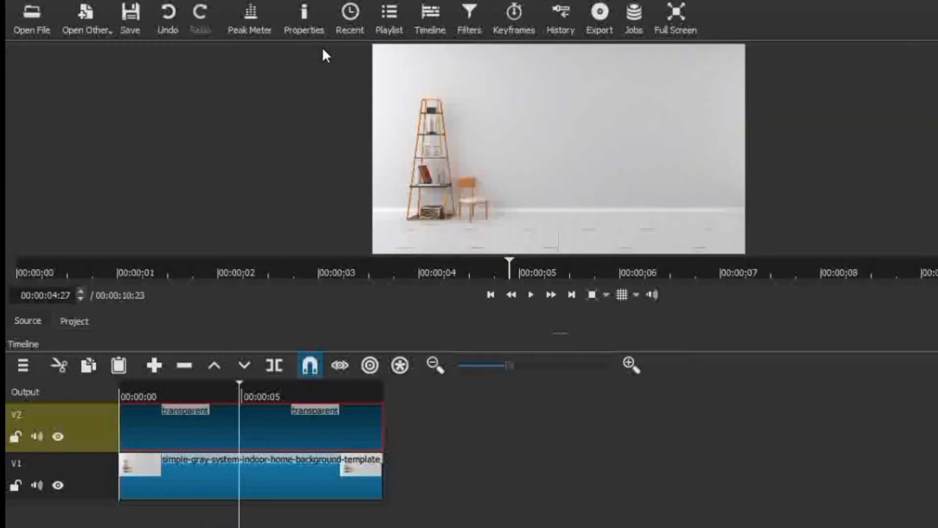
{"action": "left_click", "coordinate": [466, 17]}
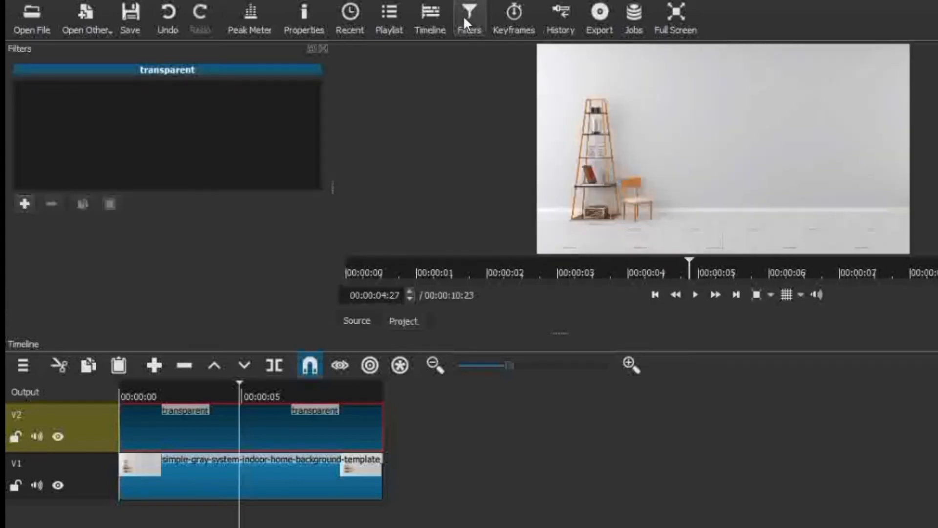
{"action": "left_click", "coordinate": [23, 204]}
{"action": "scroll", "coordinate": [22, 208], "scroll_direction": "down", "scroll_amount": 3}
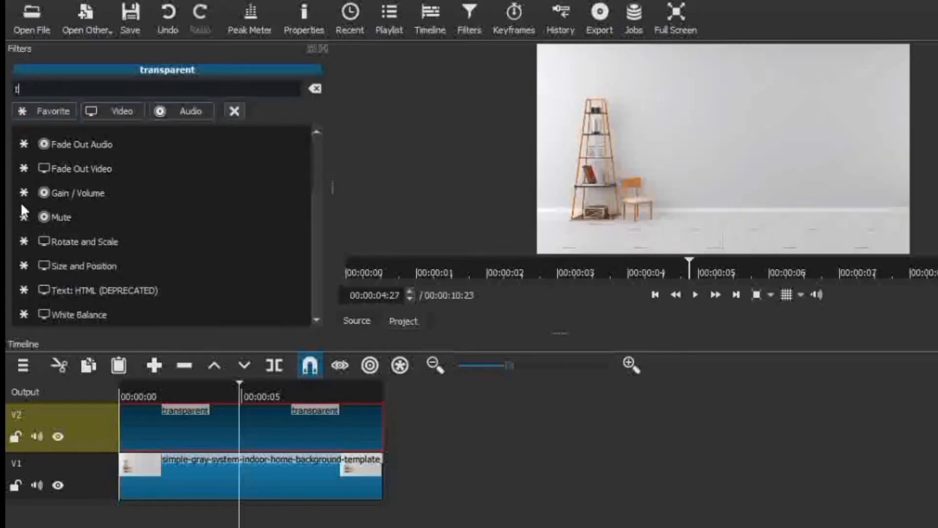
{"action": "type", "text": "text"}
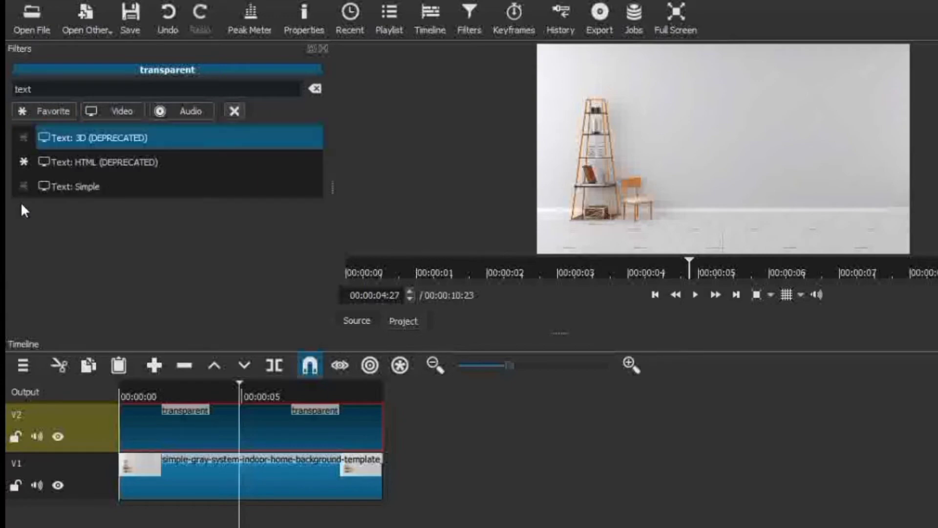
{"action": "left_click", "coordinate": [72, 186]}
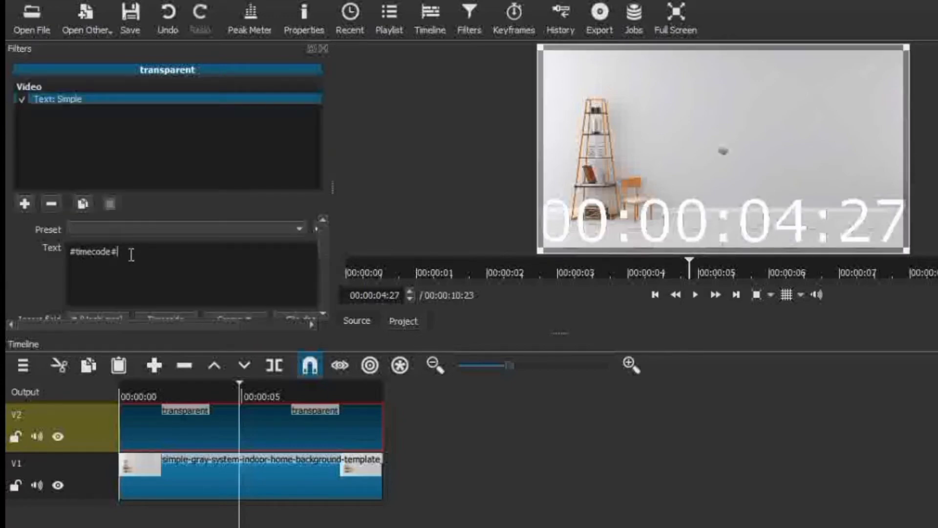
Step: Replace the default timecode text in the Text: Simple filter with OUTLINE
{"action": "key", "text": "BackSpace"}
{"action": "key", "text": "BackSpace"}
{"action": "key", "text": "BackSpace"}
{"action": "key", "text": "BackSpace"}
{"action": "key", "text": "BackSpace"}
{"action": "key", "text": "BackSpace"}
{"action": "key", "text": "BackSpace"}
{"action": "key", "text": "BackSpace"}
{"action": "key", "text": "BackSpace"}
{"action": "key", "text": "BackSpace"}
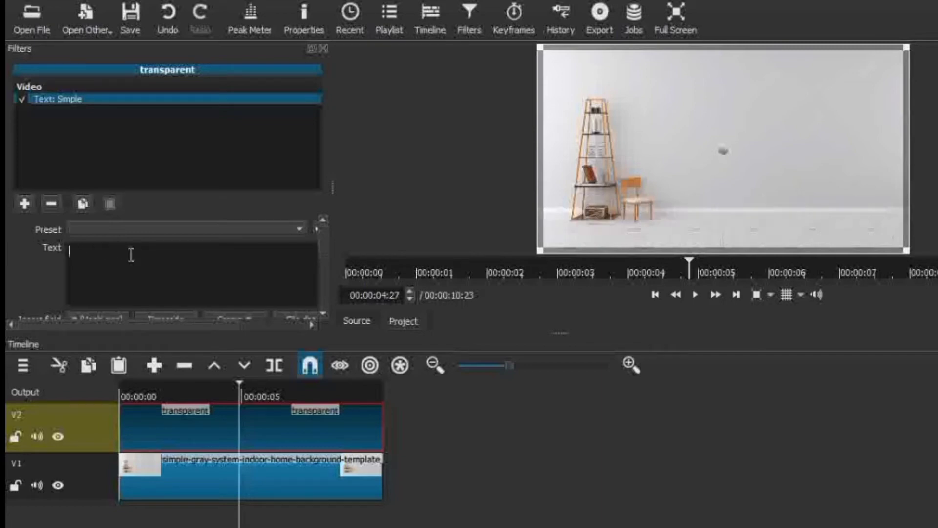
{"action": "type", "text": "OUTLINE"}
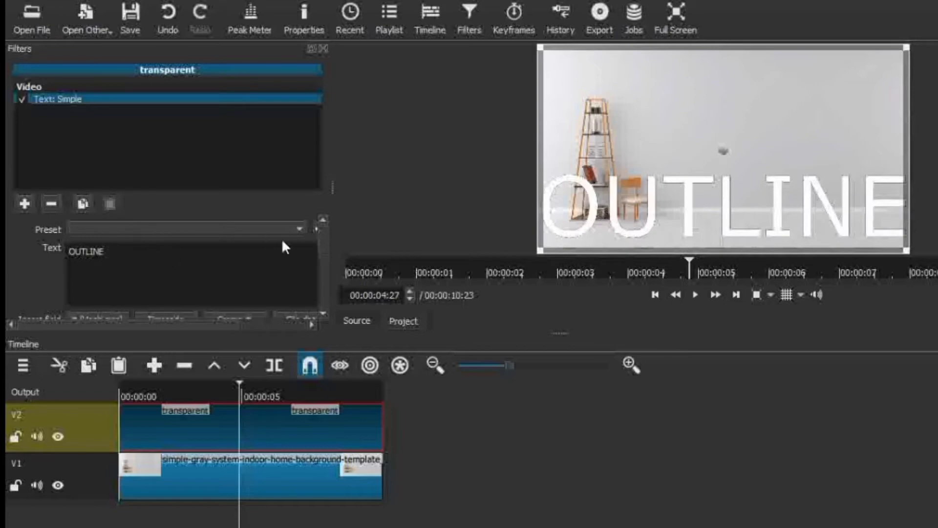
Step: Change the text's font to Tw Cen MT Condensed in Bold style
{"action": "left_click_drag", "start_coordinate": [325, 238], "coordinate": [324, 262]}
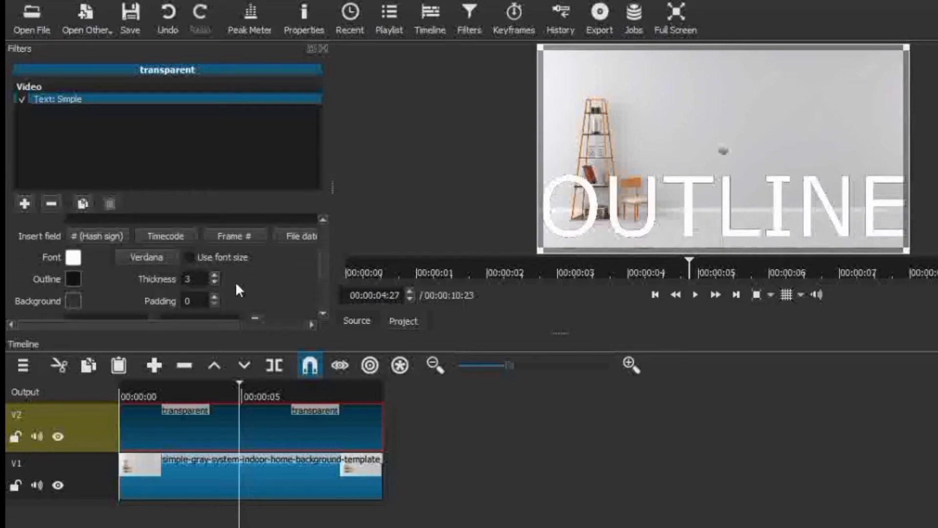
{"action": "left_click", "coordinate": [154, 257]}
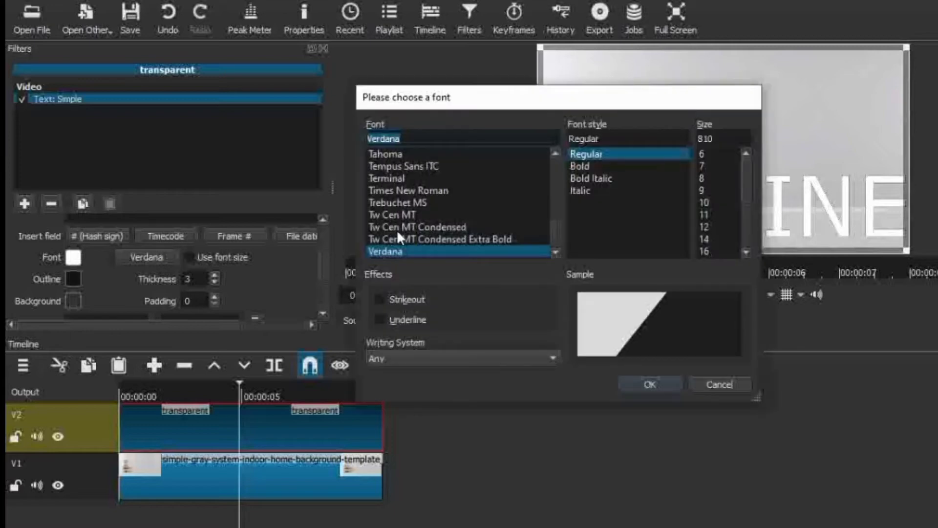
{"action": "left_click", "coordinate": [420, 225]}
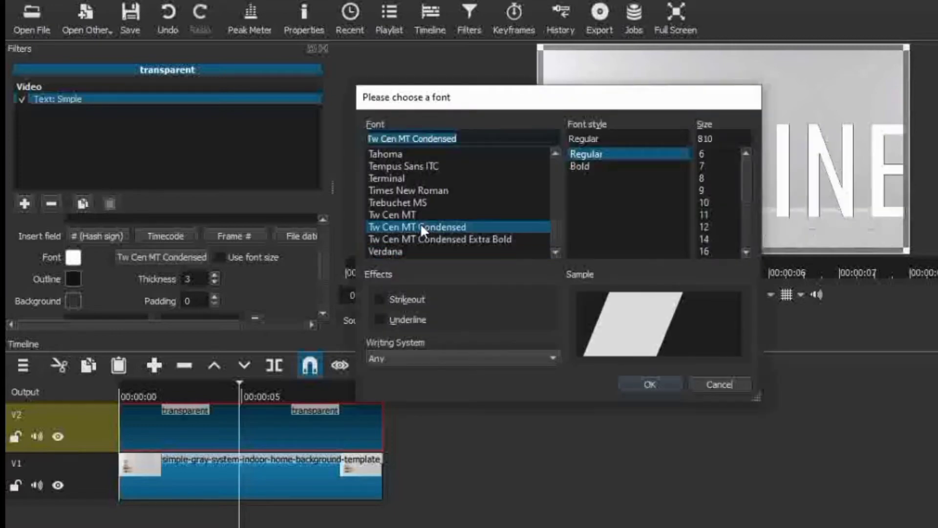
{"action": "left_click", "coordinate": [583, 165]}
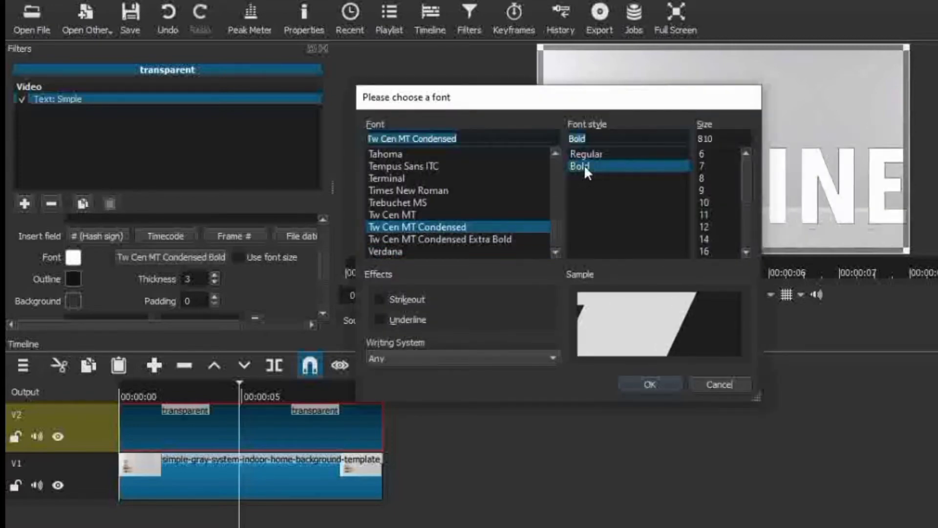
{"action": "left_click", "coordinate": [647, 385]}
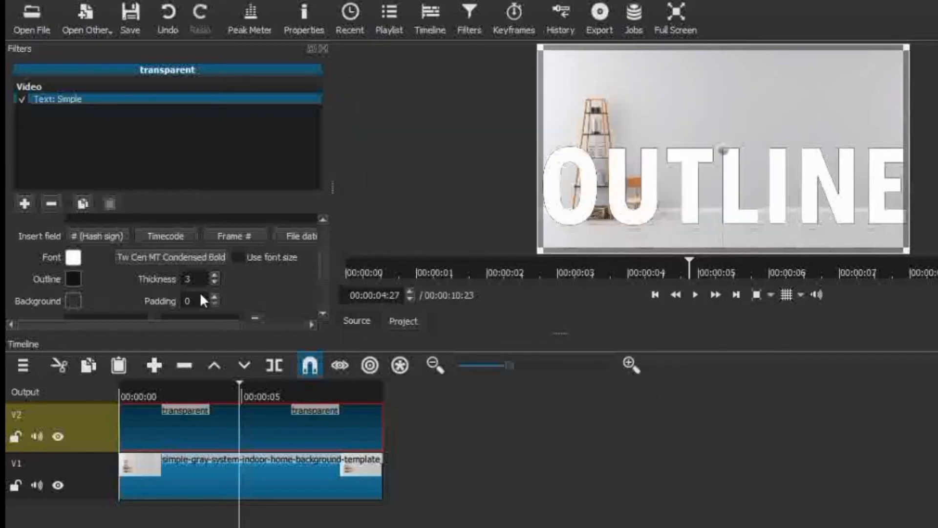
Step: Set the text's outline thickness to 15
{"action": "scroll", "coordinate": [213, 273], "scroll_direction": "up", "scroll_amount": 17}
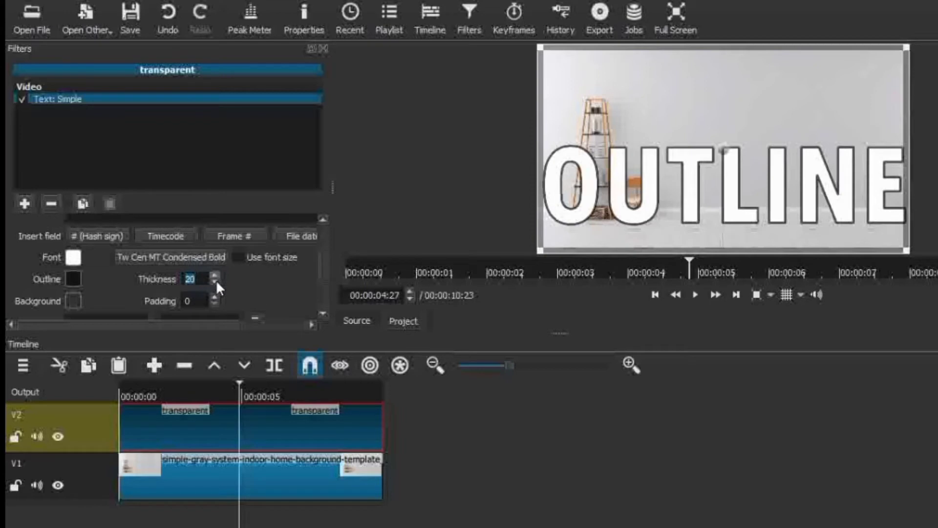
{"action": "scroll", "coordinate": [216, 279], "scroll_direction": "down", "scroll_amount": 4}
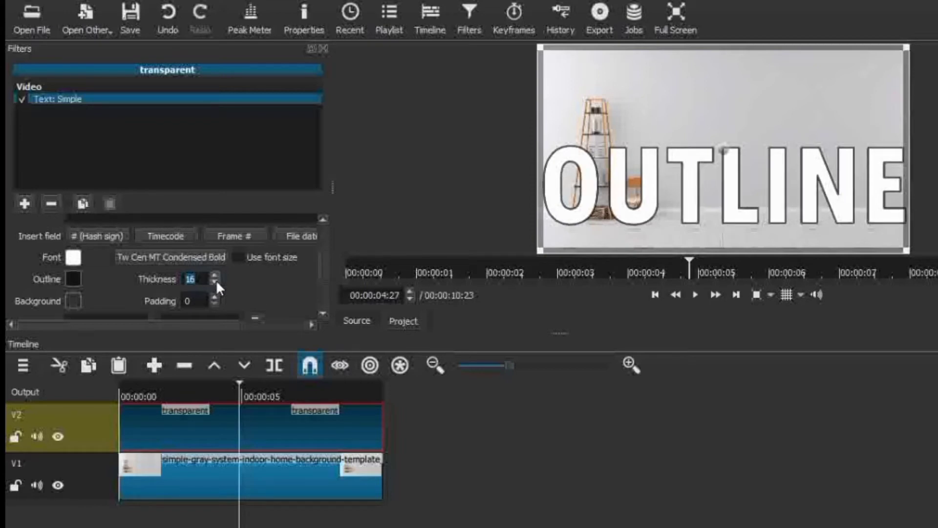
{"action": "scroll", "coordinate": [216, 279], "scroll_direction": "down", "scroll_amount": 1}
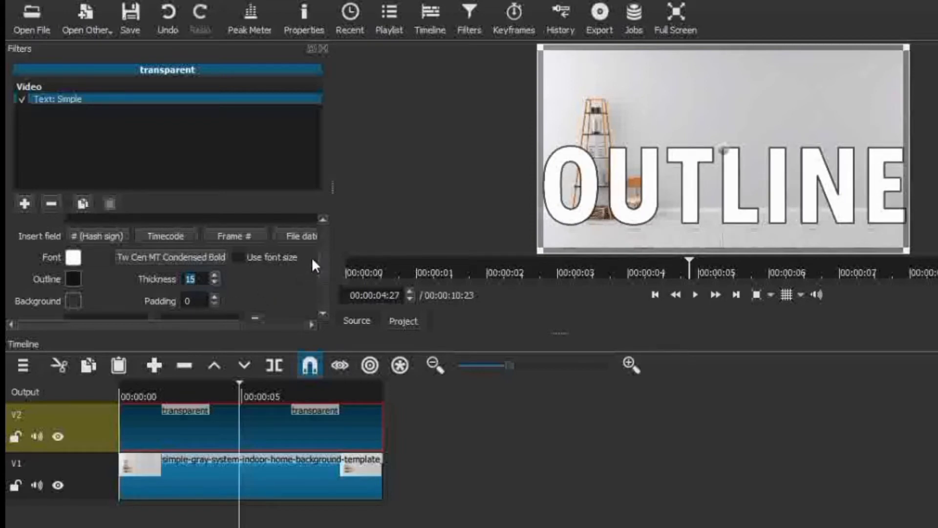
Step: Set the text's padding to 48
{"action": "left_click_drag", "start_coordinate": [324, 257], "coordinate": [325, 267]}
{"action": "scroll", "coordinate": [325, 271], "scroll_direction": "down", "scroll_amount": 1}
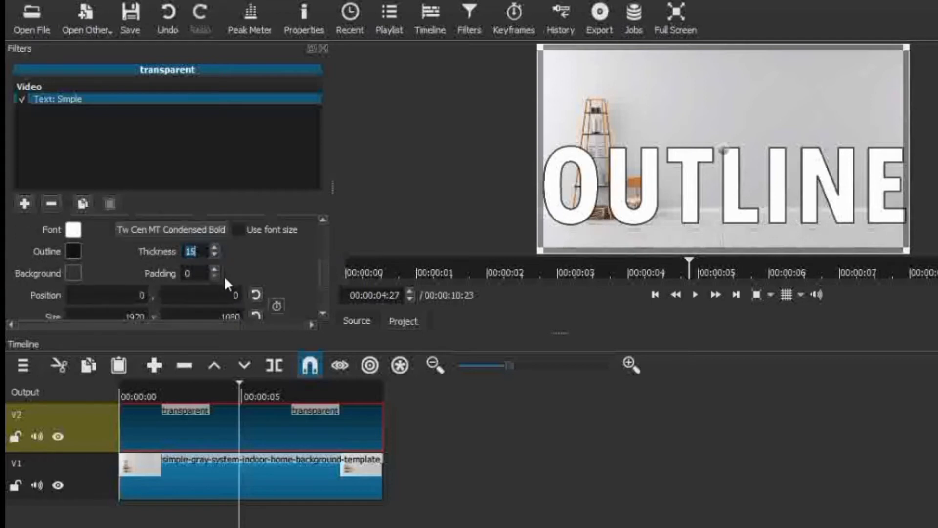
{"action": "scroll", "coordinate": [215, 270], "scroll_direction": "up", "scroll_amount": 20}
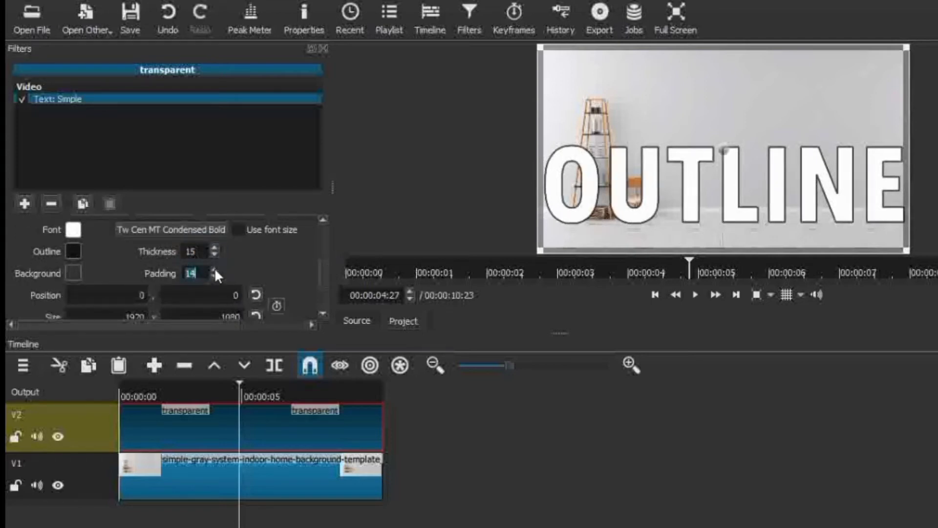
{"action": "scroll", "coordinate": [215, 270], "scroll_direction": "up", "scroll_amount": 20}
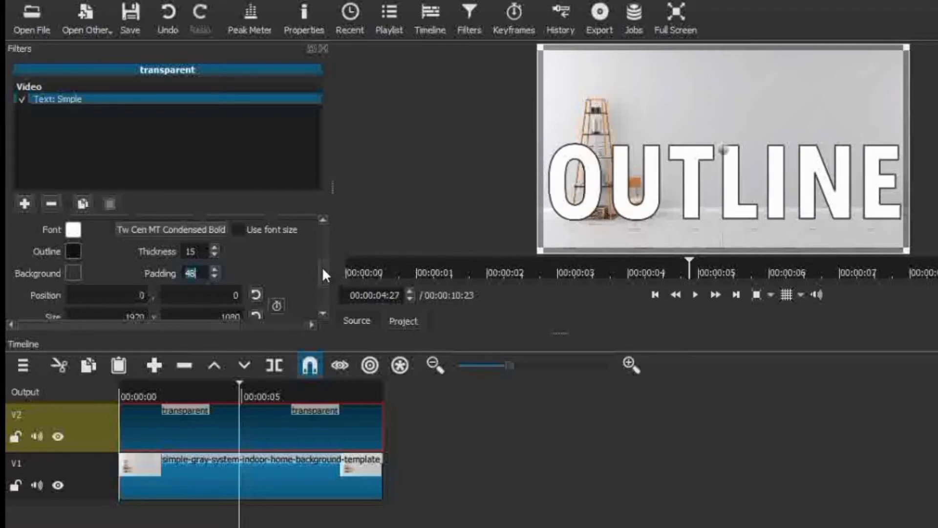
{"action": "scroll", "coordinate": [323, 276], "scroll_direction": "down", "scroll_amount": 2}
{"action": "scroll", "coordinate": [323, 275], "scroll_direction": "down", "scroll_amount": 1}
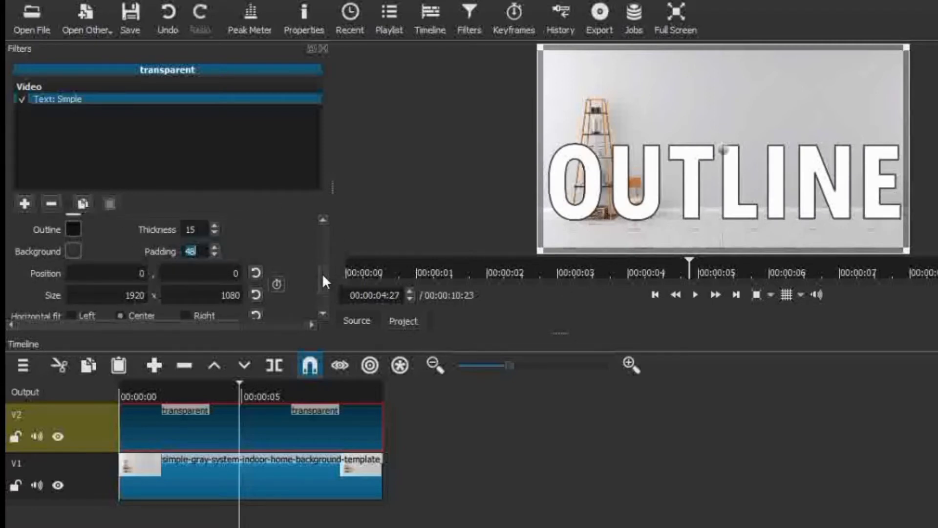
Step: Set the text's background colour to dark blue #00006b, then undo and redo the change
{"action": "scroll", "coordinate": [322, 282], "scroll_direction": "down", "scroll_amount": 1}
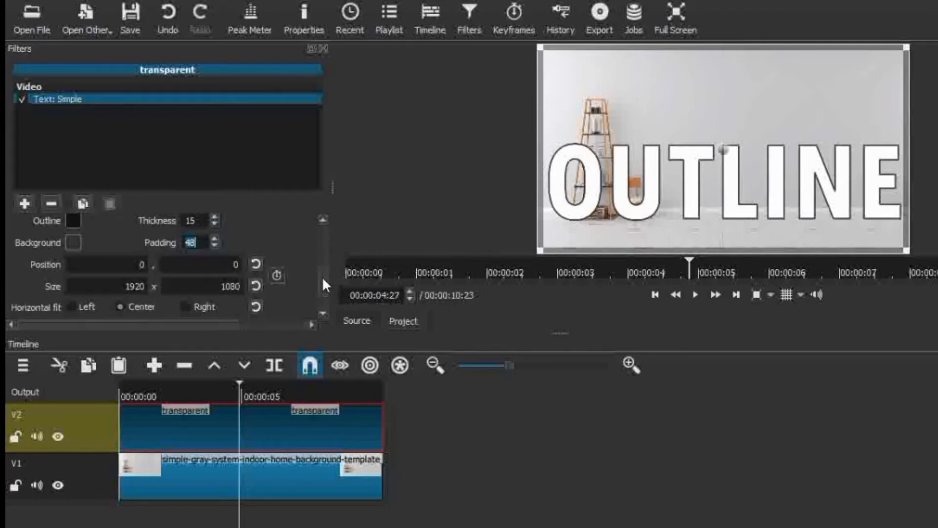
{"action": "left_click", "coordinate": [73, 242]}
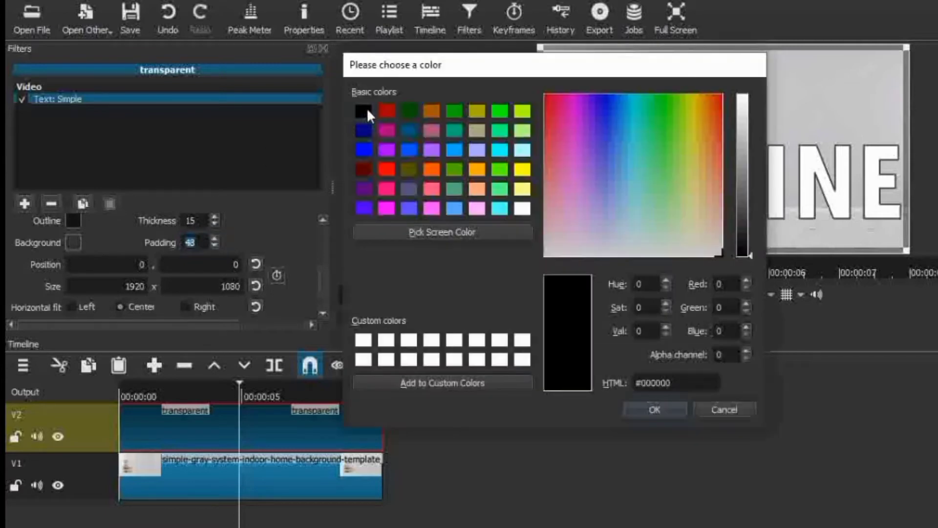
{"action": "left_click", "coordinate": [368, 136]}
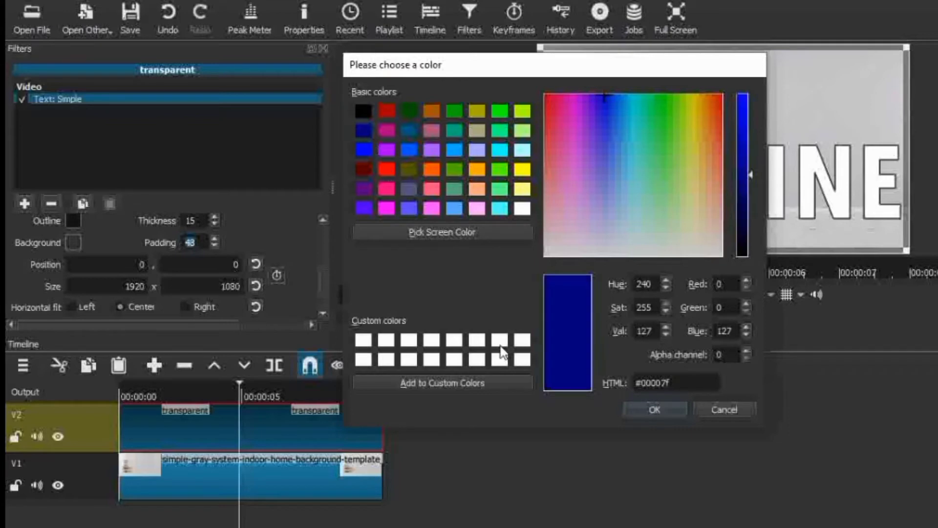
{"action": "left_click", "coordinate": [741, 186]}
{"action": "left_click", "coordinate": [655, 410]}
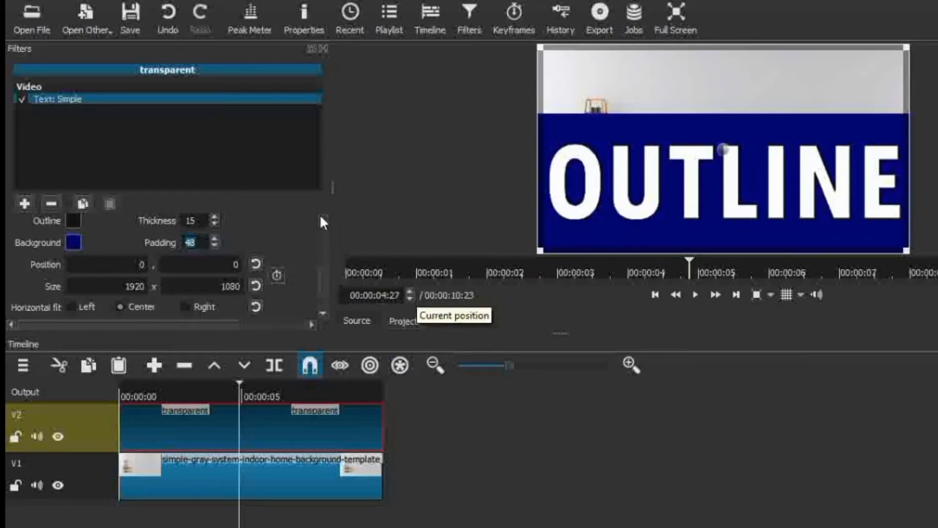
{"action": "left_click", "coordinate": [171, 17]}
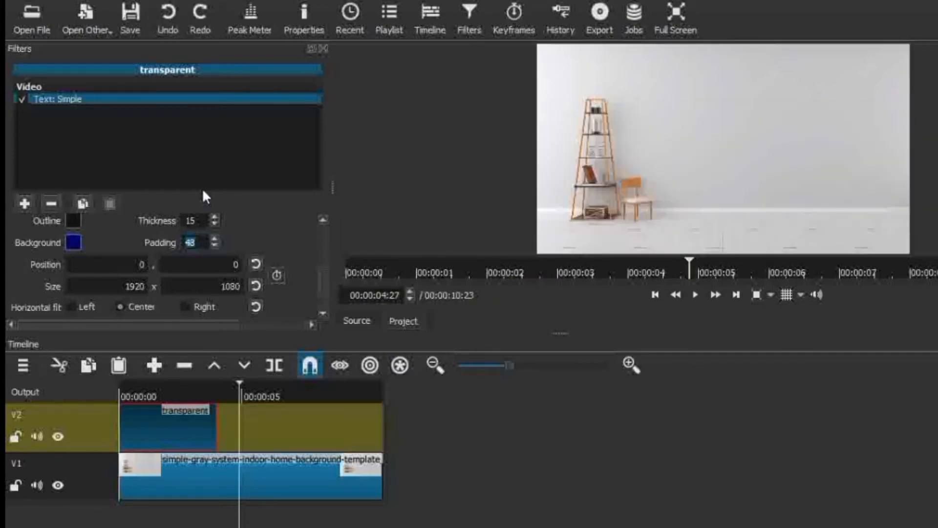
{"action": "left_click", "coordinate": [197, 21]}
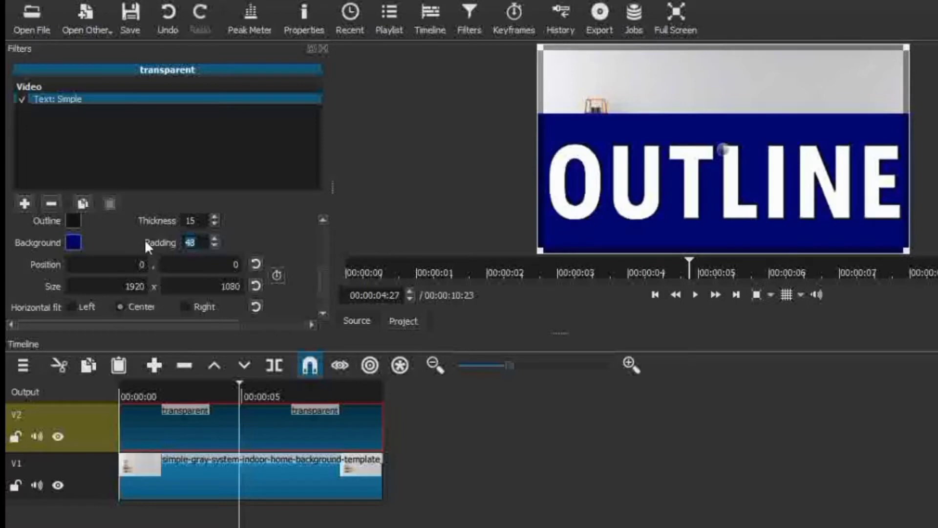
Step: Change the text's background colour to white
{"action": "left_click", "coordinate": [72, 242]}
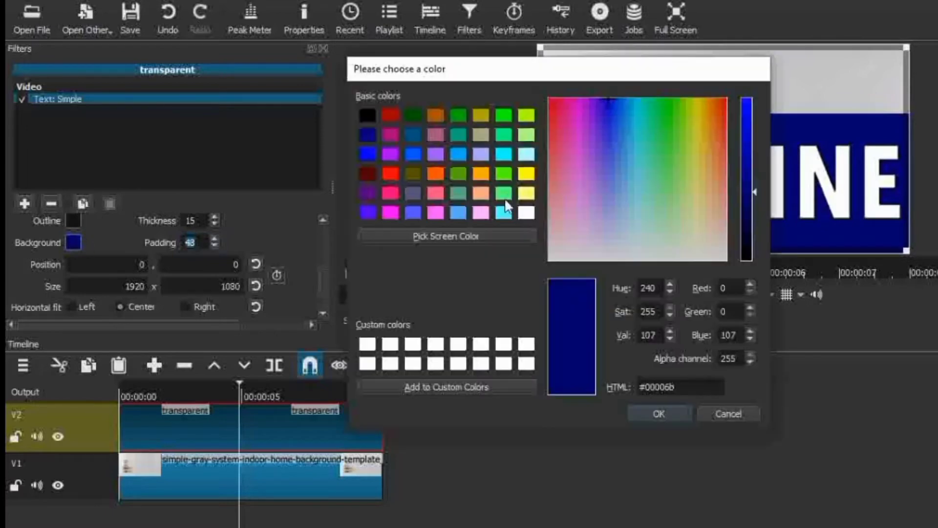
{"action": "left_click", "coordinate": [531, 347]}
{"action": "left_click", "coordinate": [667, 410]}
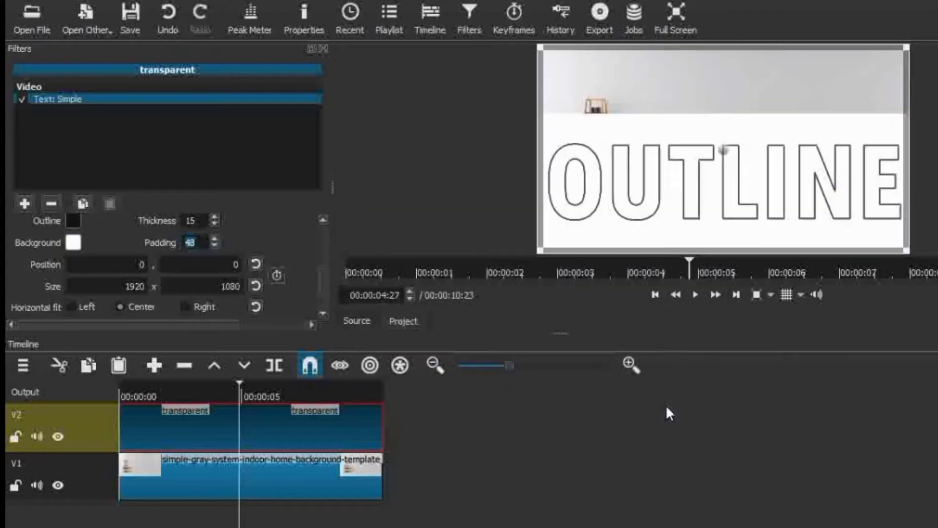
Step: Make the text's background colour fully transparent by clearing its alpha channel value
{"action": "left_click", "coordinate": [74, 243]}
{"action": "left_click", "coordinate": [735, 360]}
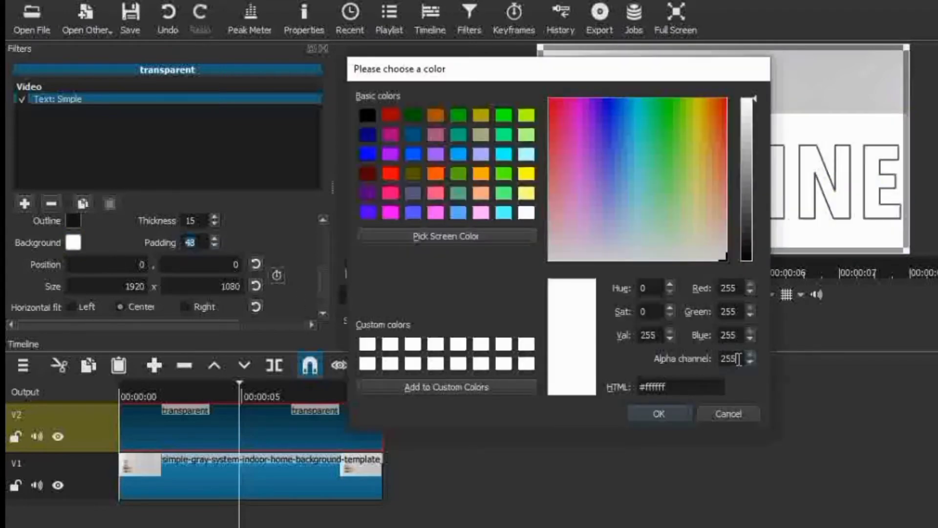
{"action": "key", "text": "BackSpace"}
{"action": "key", "text": "BackSpace"}
{"action": "key", "text": "BackSpace"}
{"action": "left_click", "coordinate": [647, 410]}
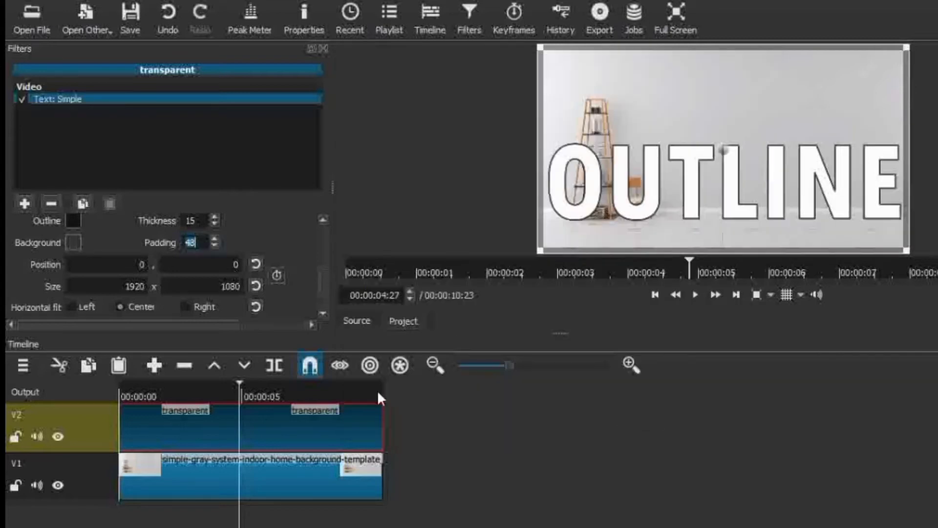
Step: Set the text's vertical fit to Middle and shrink its box to about 1440 x 492 at position 413, 142
{"action": "left_click_drag", "start_coordinate": [321, 275], "coordinate": [321, 285]}
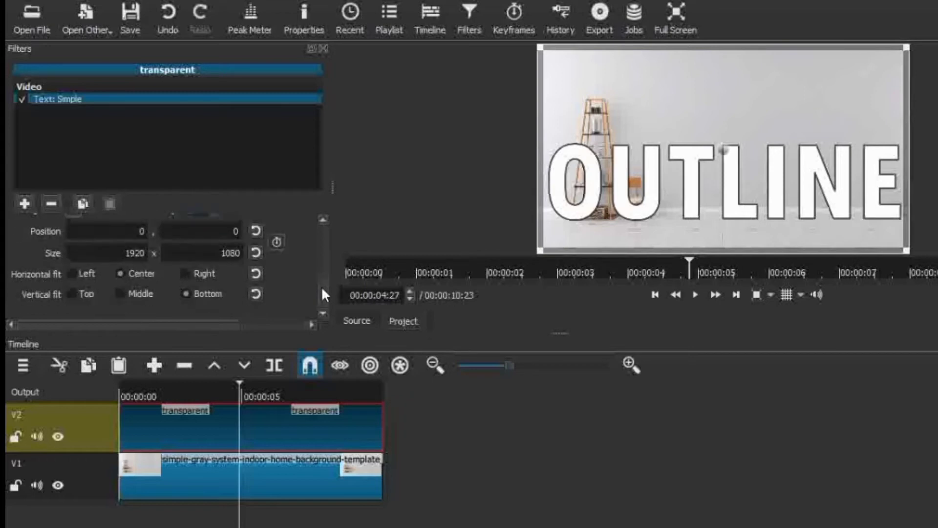
{"action": "left_click", "coordinate": [119, 292]}
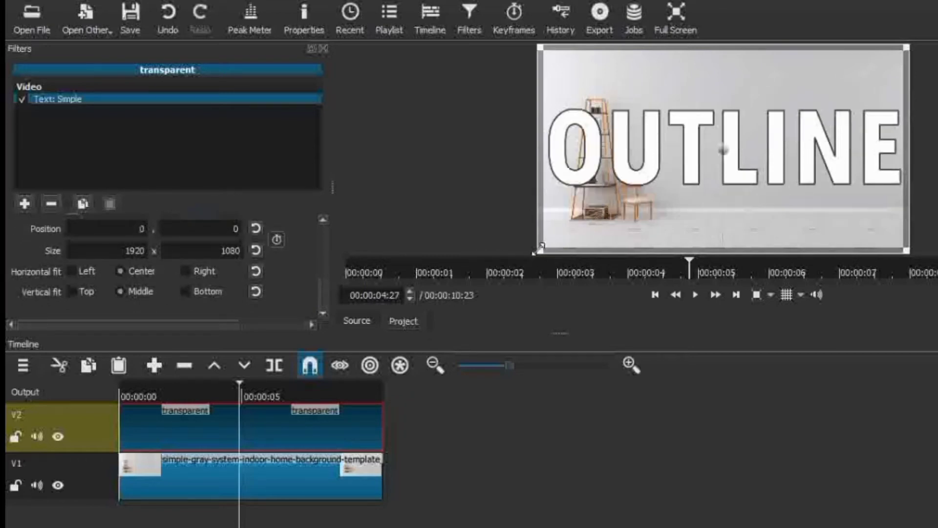
{"action": "left_click_drag", "start_coordinate": [540, 247], "coordinate": [621, 163]}
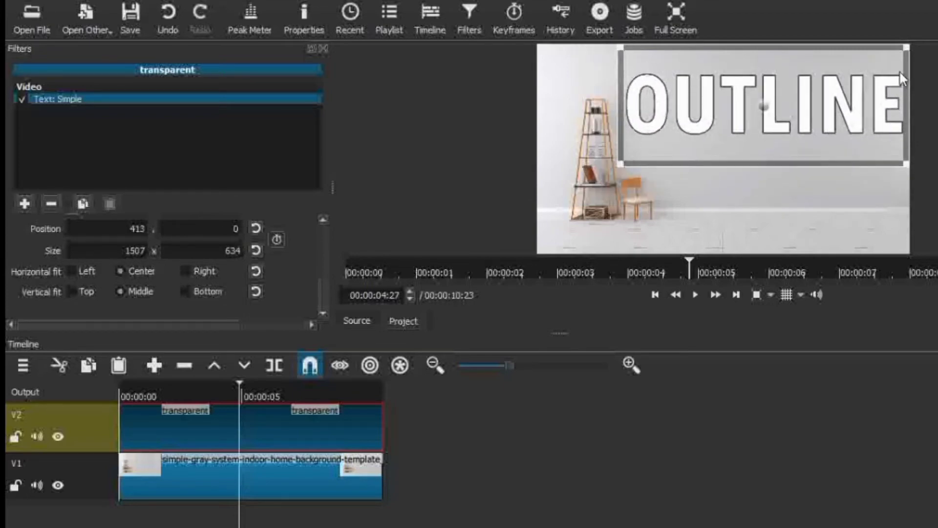
{"action": "left_click_drag", "start_coordinate": [903, 48], "coordinate": [893, 84]}
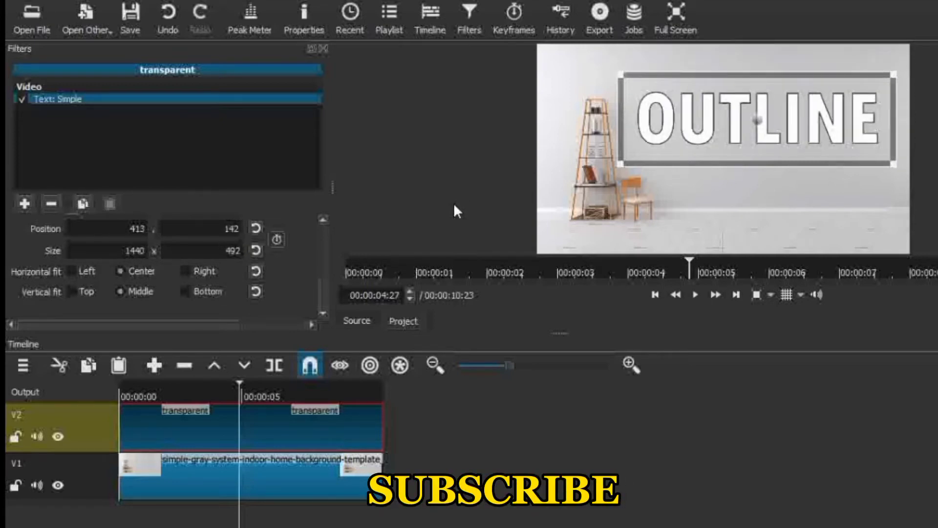
Step: Add a Blend Mode filter to the transparent clip and set its blend mode to Multiply
{"action": "left_click", "coordinate": [22, 204]}
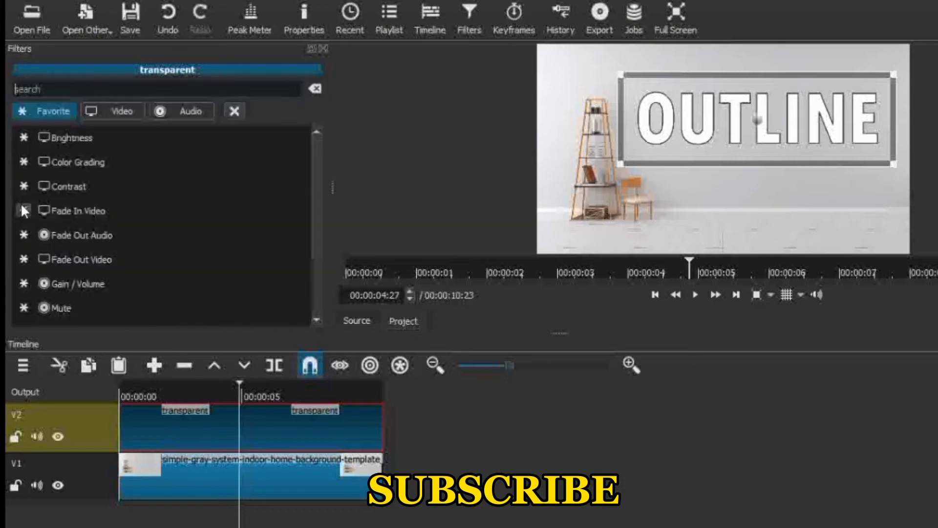
{"action": "type", "text": "B"}
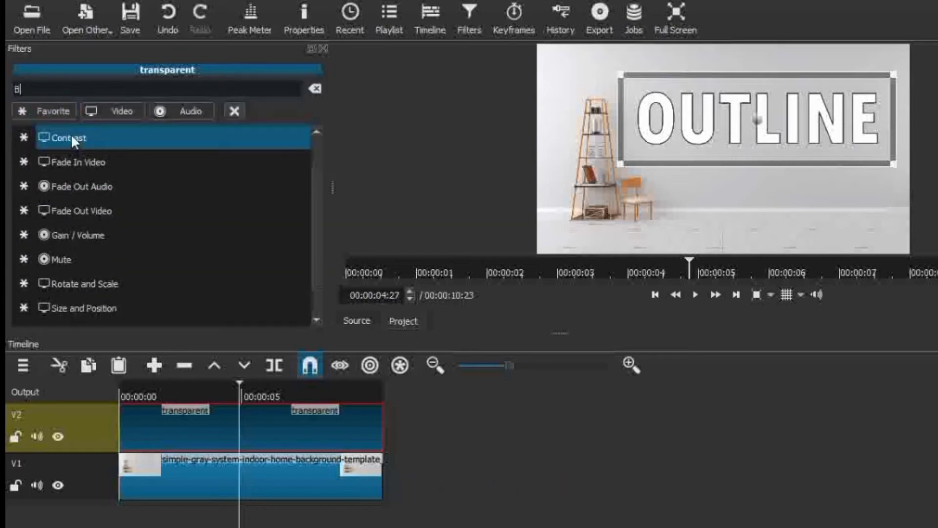
{"action": "type", "text": "LE"}
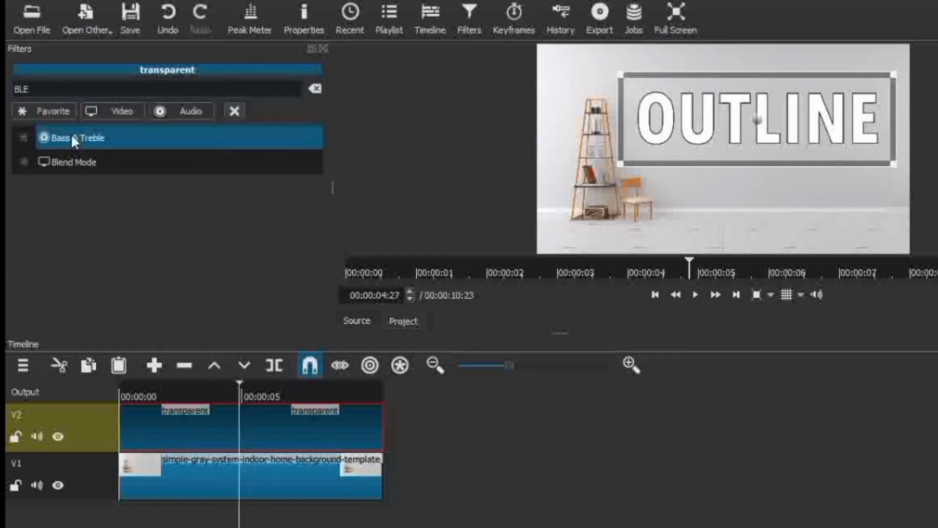
{"action": "left_click", "coordinate": [76, 161]}
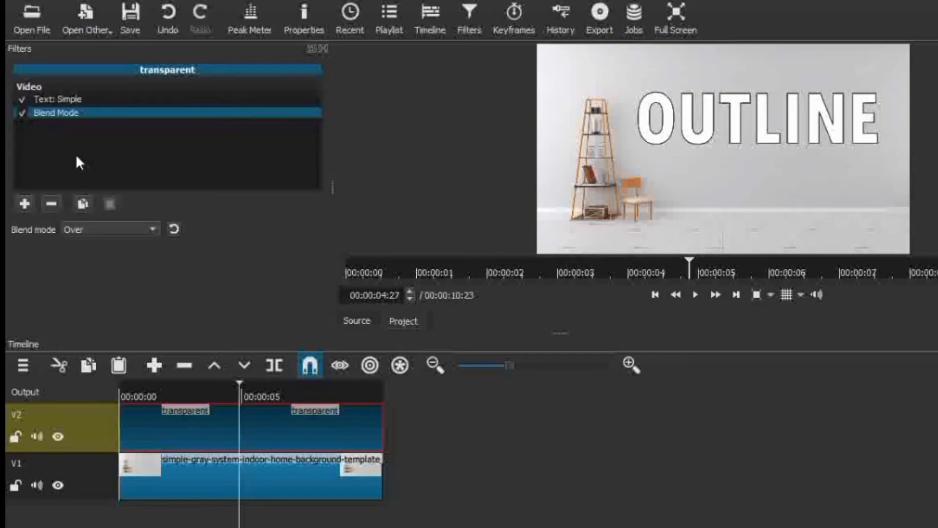
{"action": "left_click", "coordinate": [121, 229]}
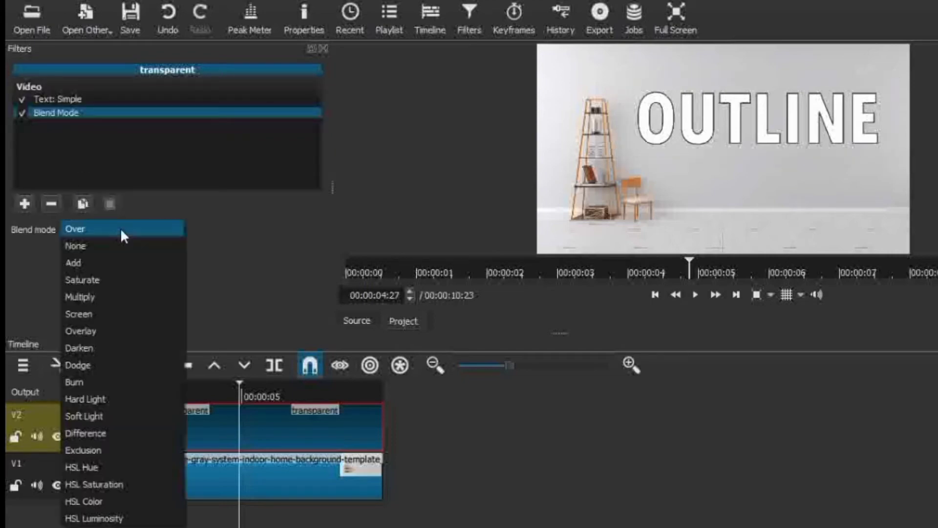
{"action": "left_click", "coordinate": [111, 296]}
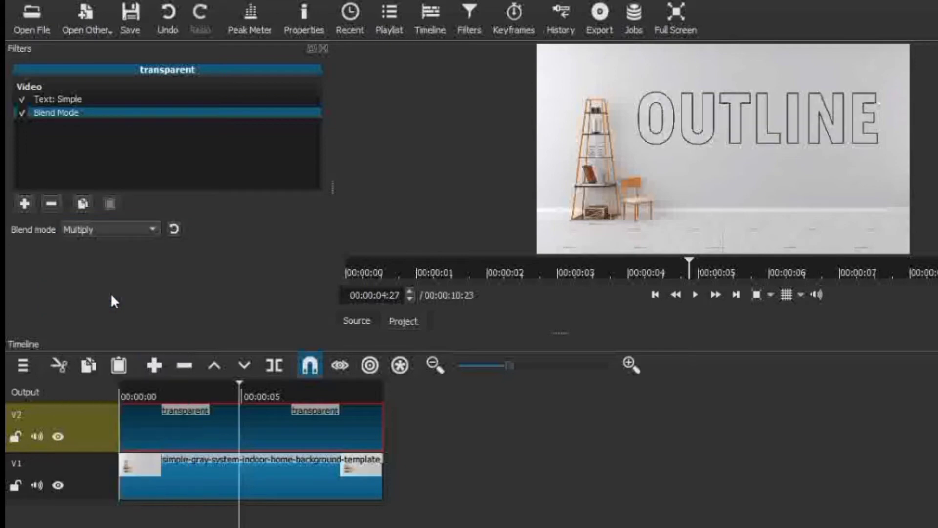
Step: Play the timeline from its start to preview the outlined text over the background
{"action": "left_click", "coordinate": [125, 390]}
{"action": "key", "text": "space"}
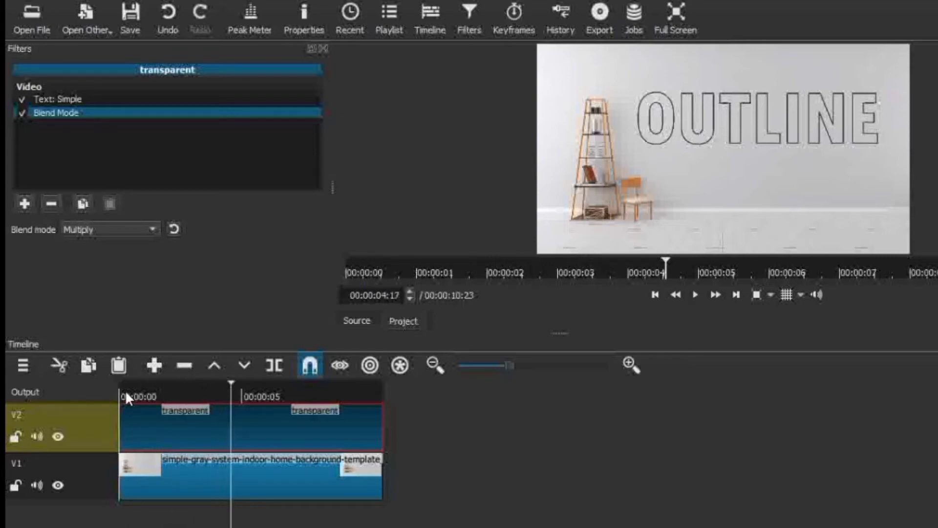
{"action": "key", "text": "space"}
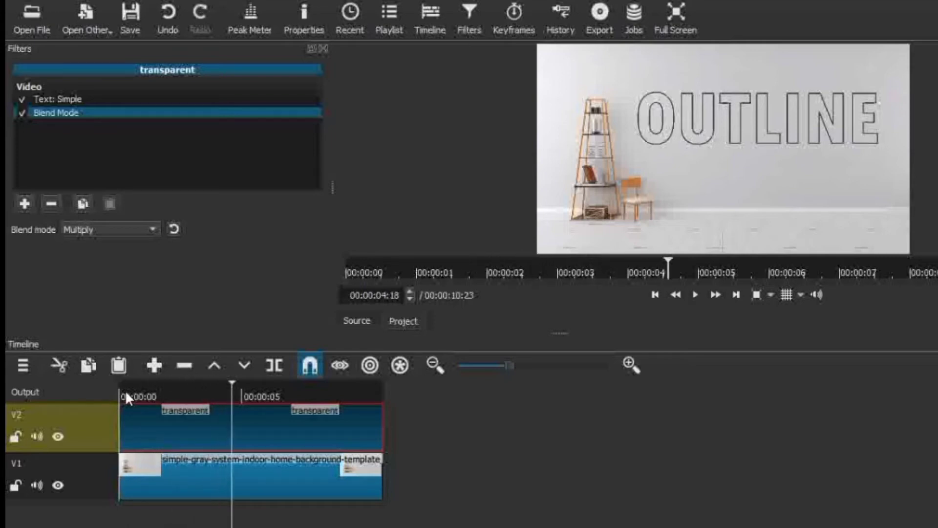
Step: Increase the outline thickness in the Text: Simple filter to 30
{"action": "left_click", "coordinate": [74, 99]}
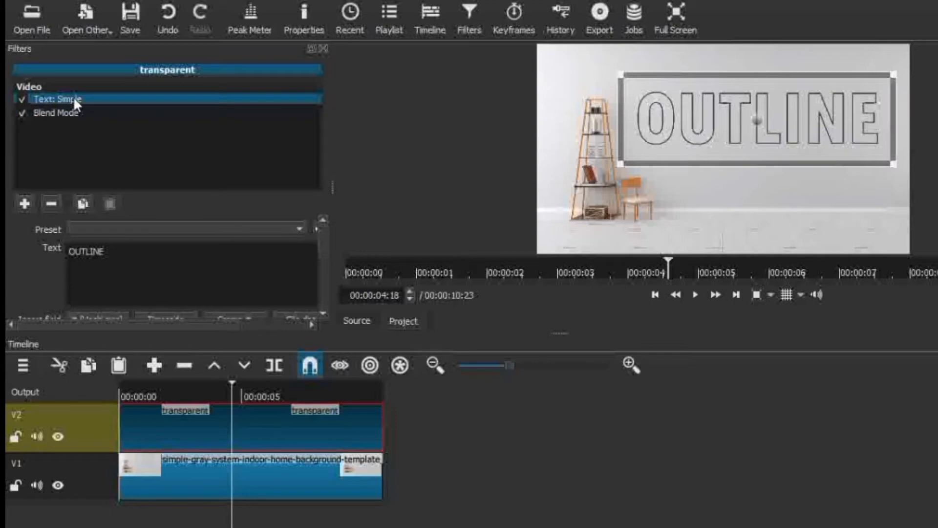
{"action": "left_click_drag", "start_coordinate": [324, 242], "coordinate": [327, 274]}
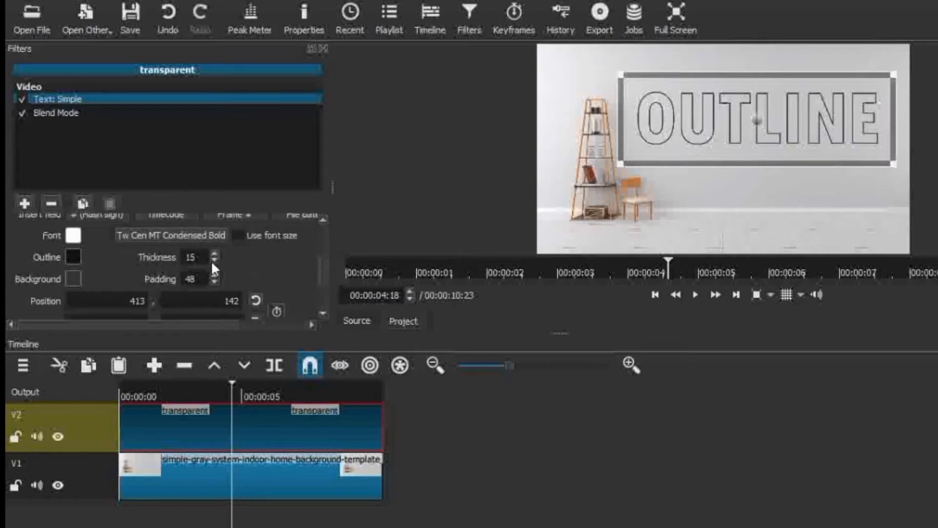
{"action": "scroll", "coordinate": [214, 253], "scroll_direction": "up", "scroll_amount": 14}
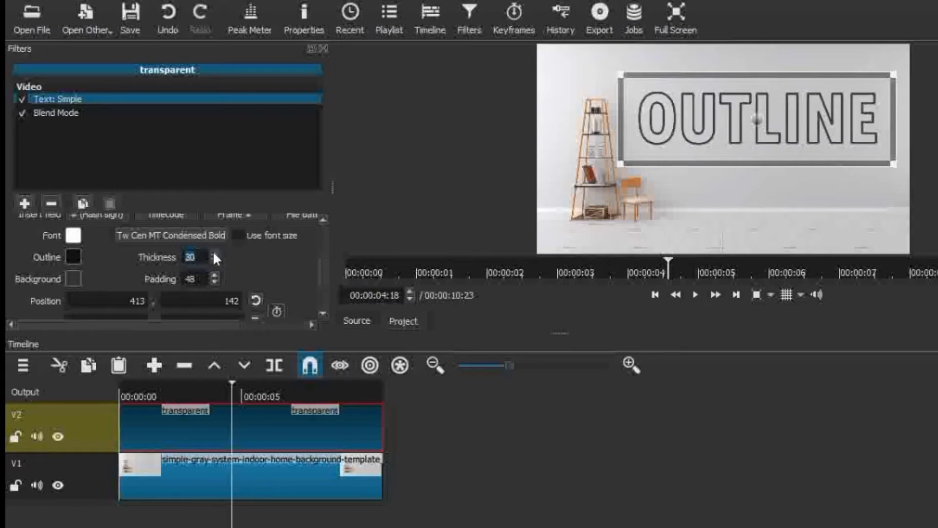
Step: Extend the background image clip on V1 to about 00:00:22:28 and copy the transparent text clip on V2
{"action": "left_click", "coordinate": [352, 482]}
{"action": "left_click_drag", "start_coordinate": [385, 489], "coordinate": [693, 482]}
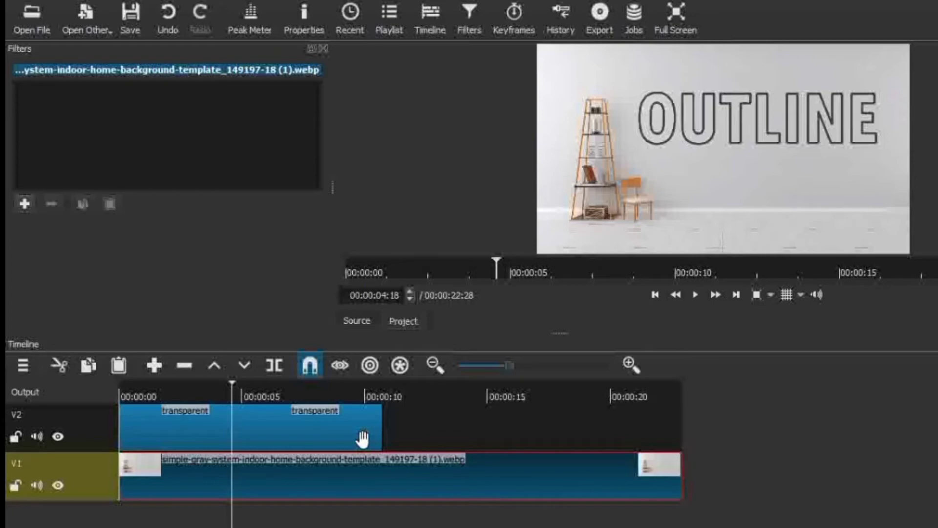
{"action": "left_click", "coordinate": [362, 438]}
{"action": "right_click", "coordinate": [363, 439]}
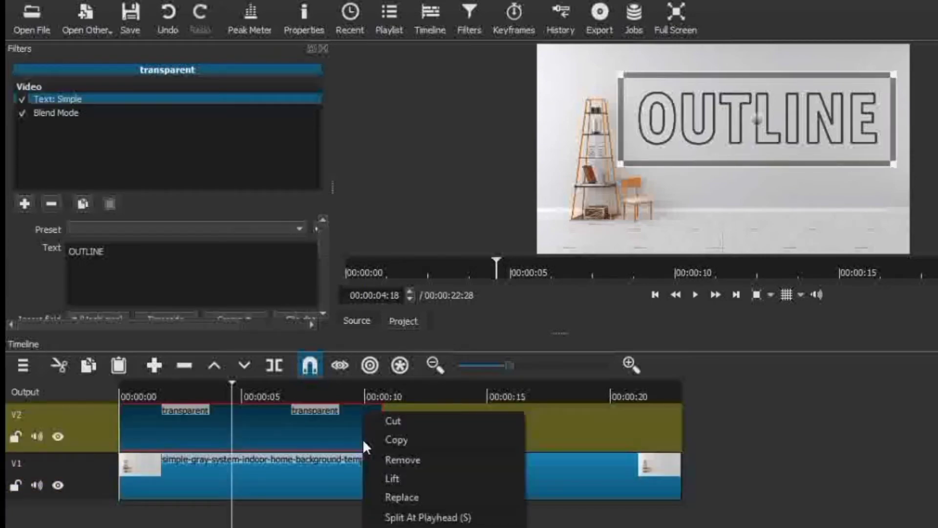
{"action": "left_click", "coordinate": [391, 440]}
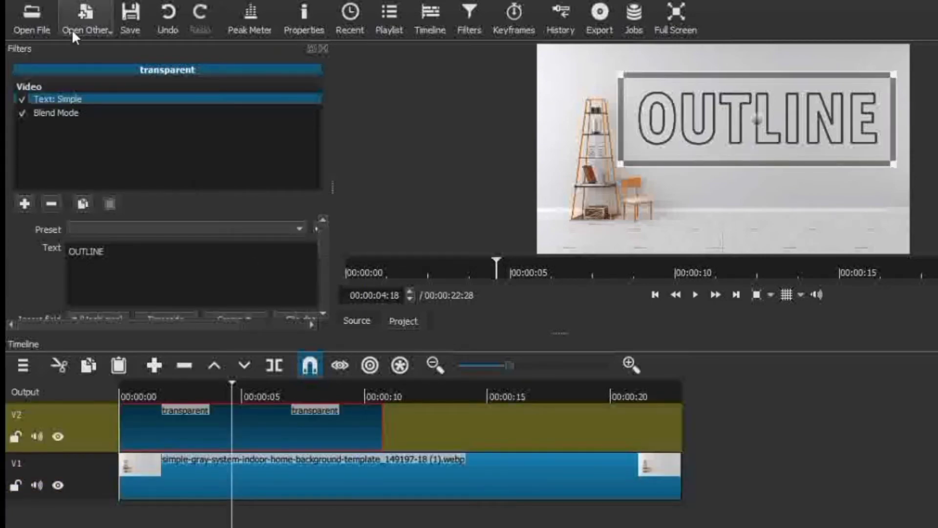
Step: Try to paste the copied text clip onto V2 at 00:00:04:18 and undo the paste
{"action": "left_click", "coordinate": [49, 1]}
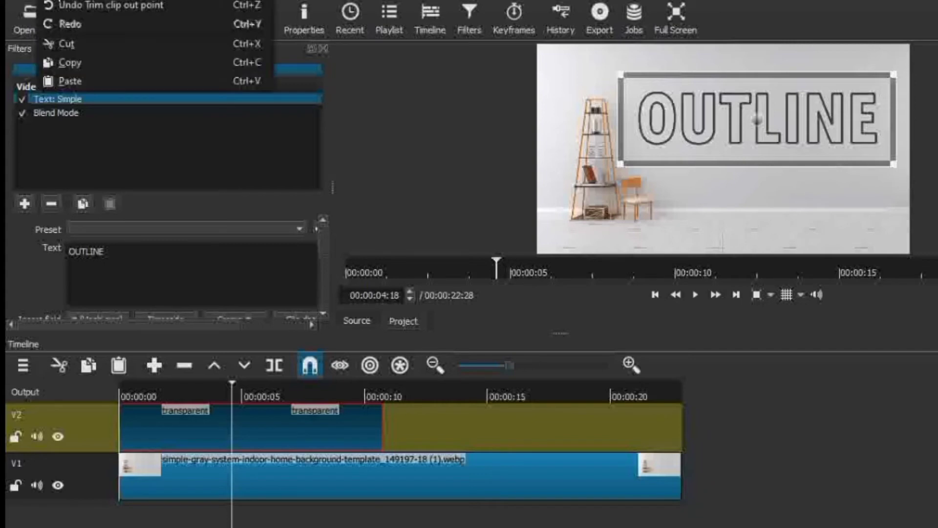
{"action": "left_click", "coordinate": [75, 81]}
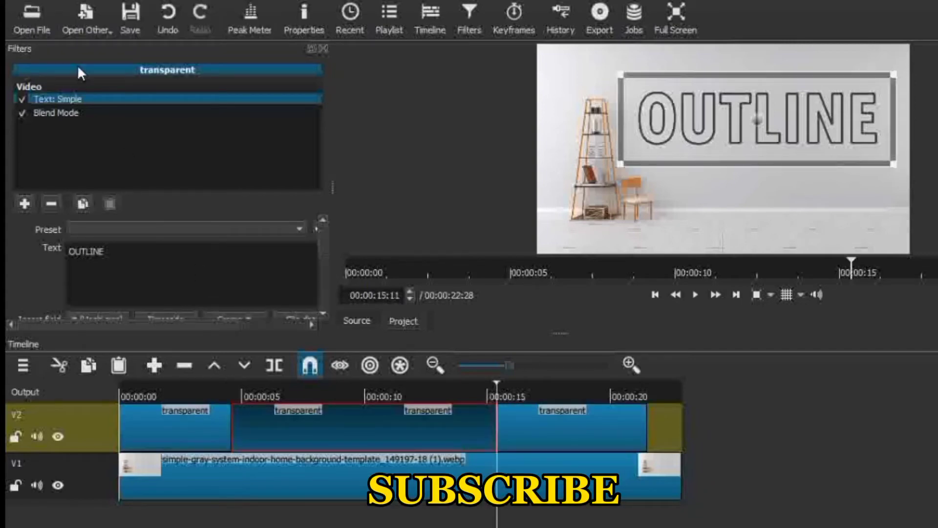
{"action": "left_click", "coordinate": [168, 19]}
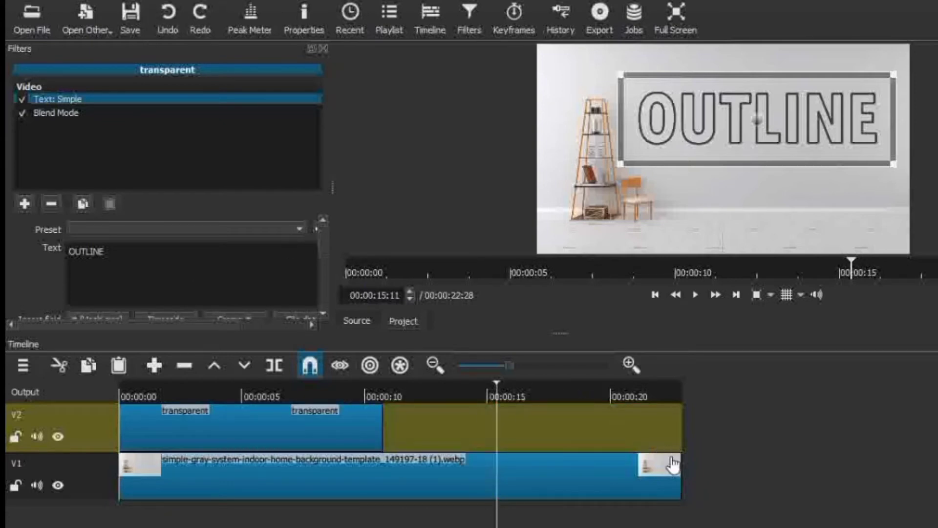
Step: Extend the background clip on V1 to about 00:00:28:07 and paste the copied text clip onto V2 at 00:00:24:09
{"action": "left_click_drag", "start_coordinate": [691, 466], "coordinate": [756, 487]}
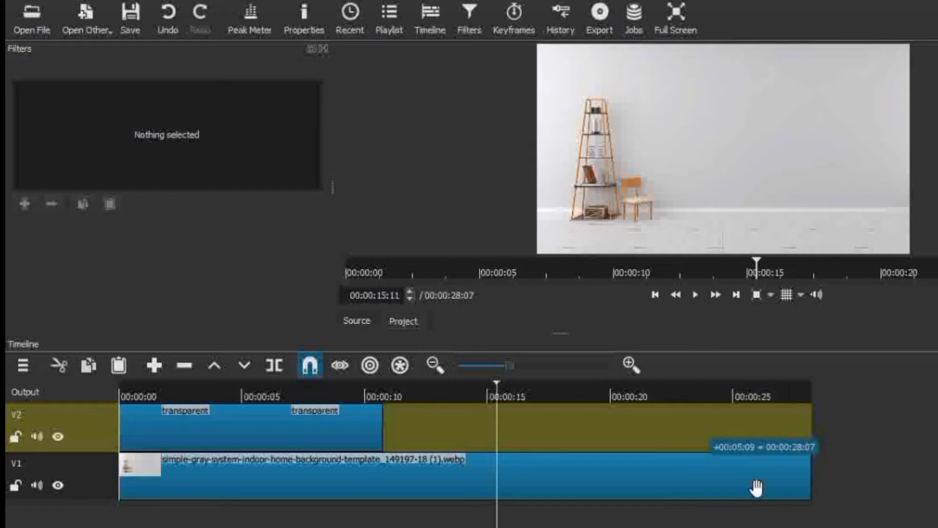
{"action": "left_click", "coordinate": [549, 386]}
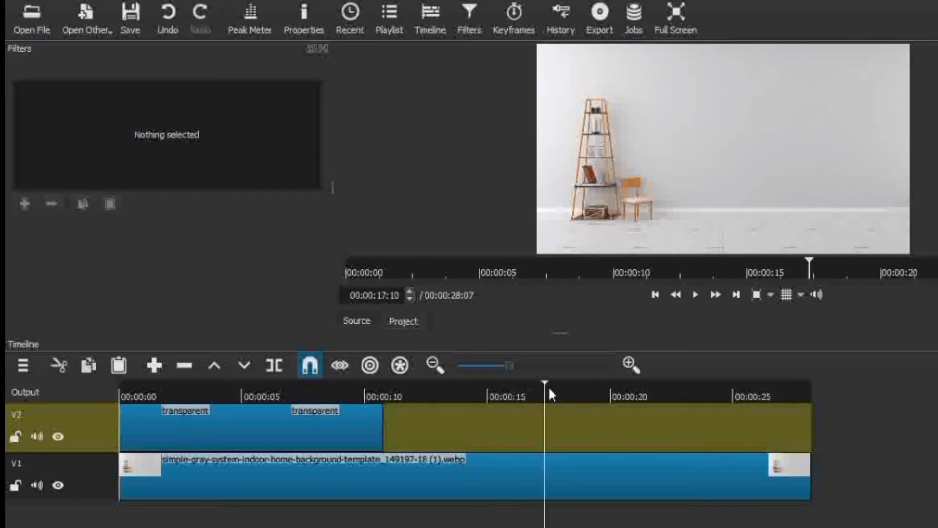
{"action": "left_click", "coordinate": [716, 393]}
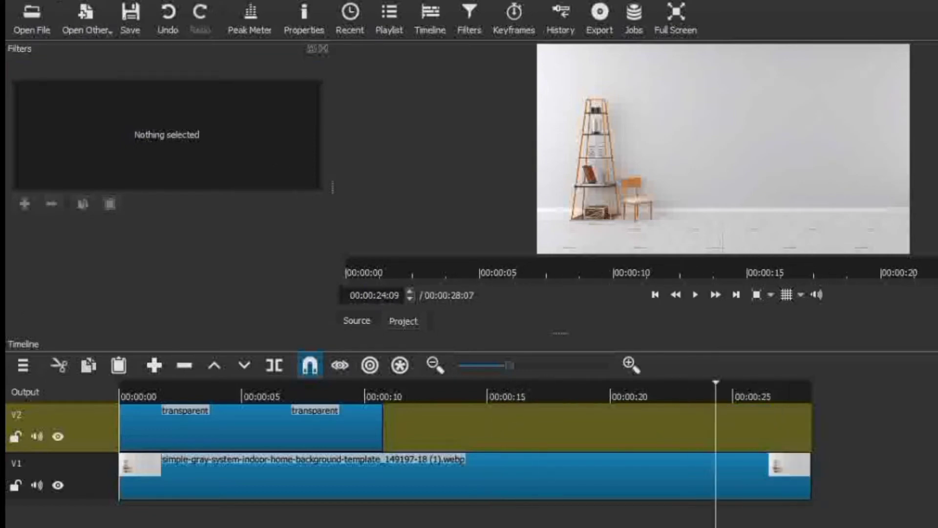
{"action": "left_click", "coordinate": [58, 1]}
{"action": "left_click", "coordinate": [83, 80]}
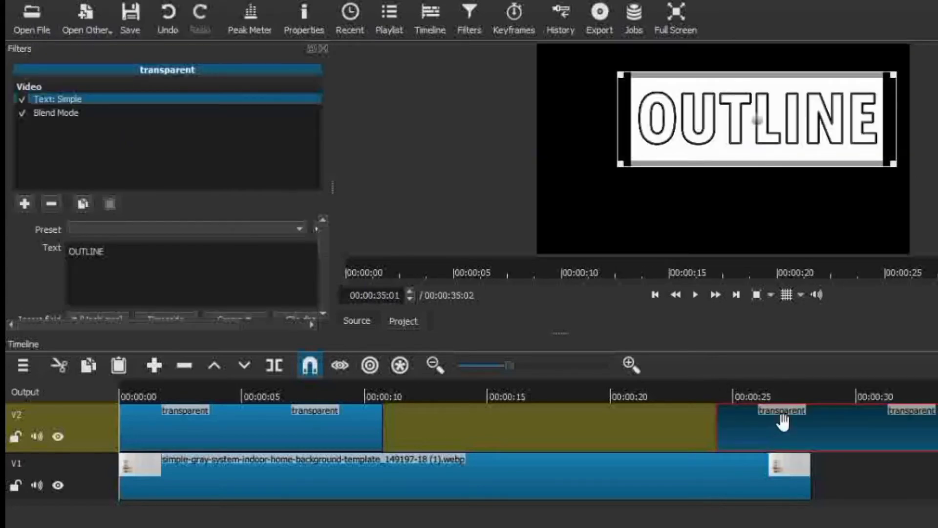
Step: Move the pasted text clip on V2 to directly follow the first text clip and preview its OUTLINE text
{"action": "left_click_drag", "start_coordinate": [781, 421], "coordinate": [432, 428]}
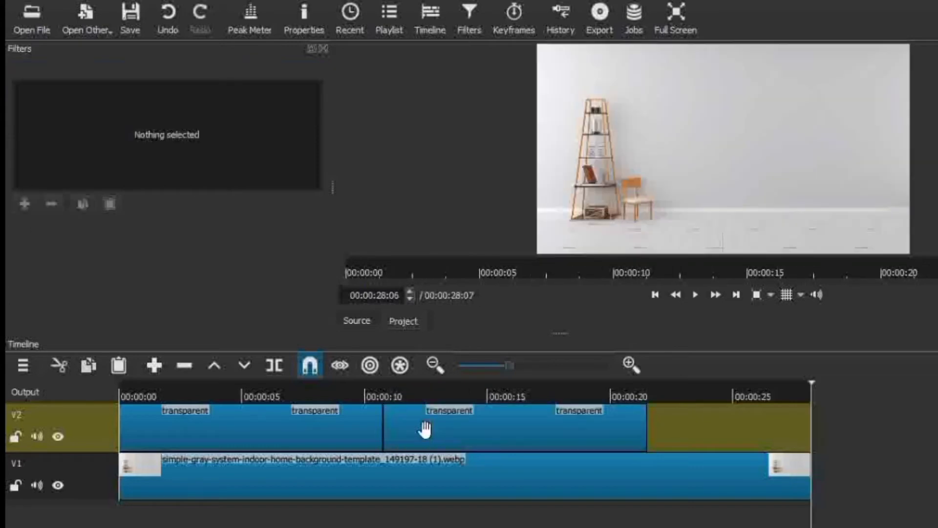
{"action": "left_click", "coordinate": [359, 395]}
{"action": "left_click_drag", "start_coordinate": [359, 395], "coordinate": [447, 394]}
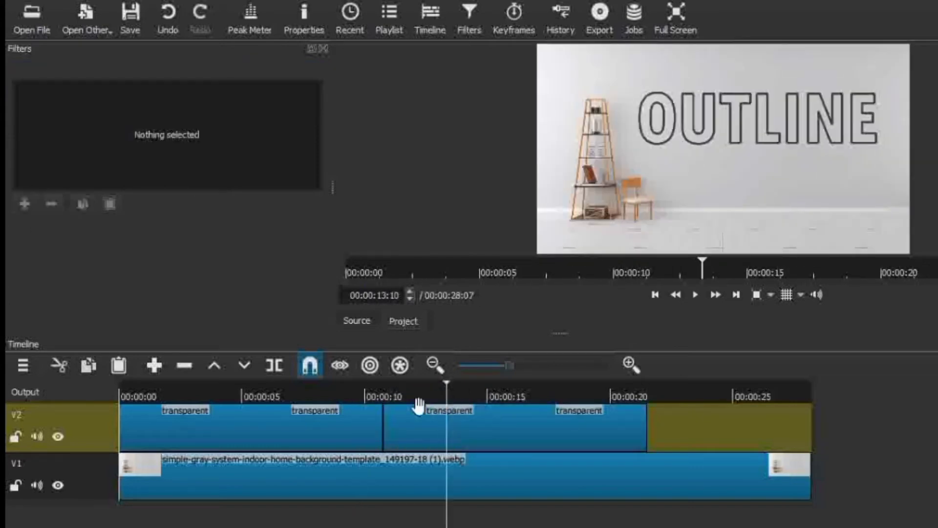
Step: Clear the OUTLINE text from the Text: Simple filter of the first transparent clip on V2
{"action": "left_click", "coordinate": [359, 426]}
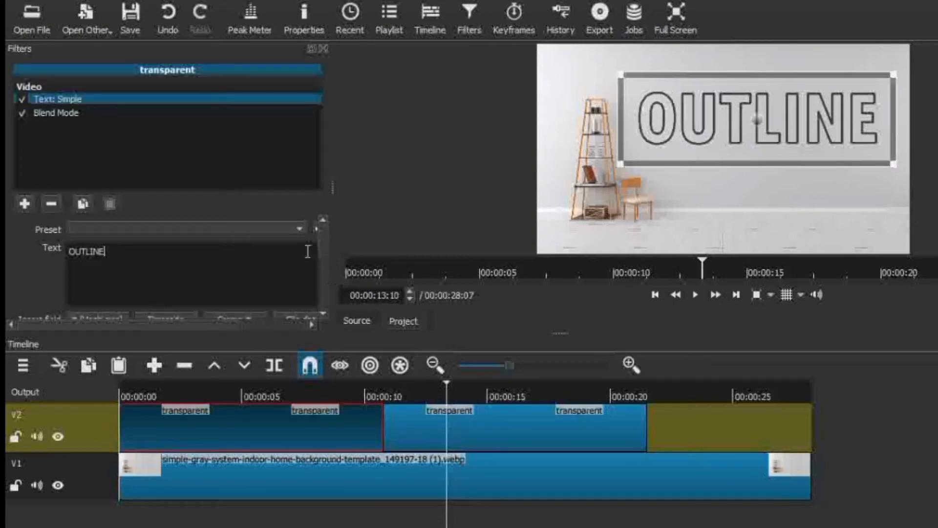
{"action": "key", "text": "BackSpace"}
{"action": "key", "text": "BackSpace"}
{"action": "key", "text": "BackSpace"}
{"action": "key", "text": "BackSpace"}
{"action": "key", "text": "BackSpace"}
{"action": "left_click", "coordinate": [243, 386]}
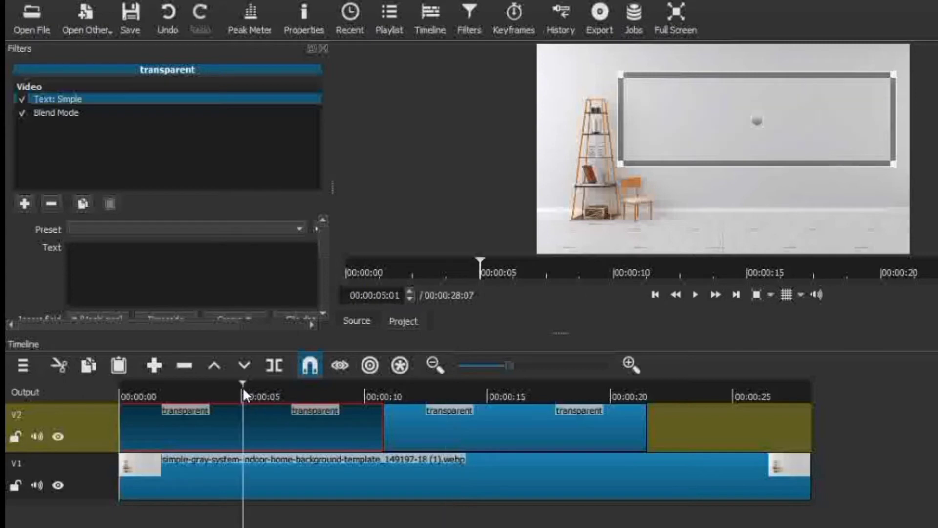
Step: Split the blank text clip on V2 at 00:00:08:13 and cut out the part before the split
{"action": "left_click", "coordinate": [350, 389]}
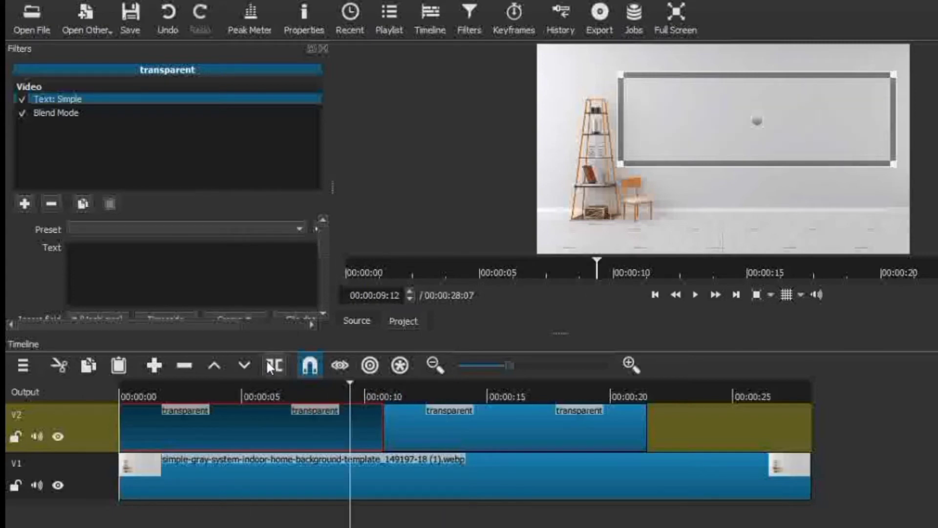
{"action": "left_click", "coordinate": [326, 392]}
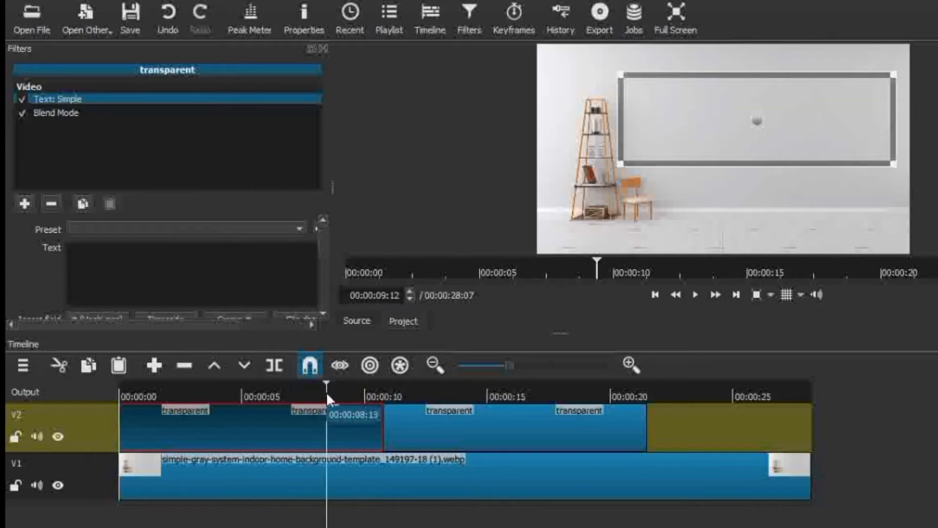
{"action": "left_click", "coordinate": [276, 364]}
{"action": "left_click", "coordinate": [281, 432]}
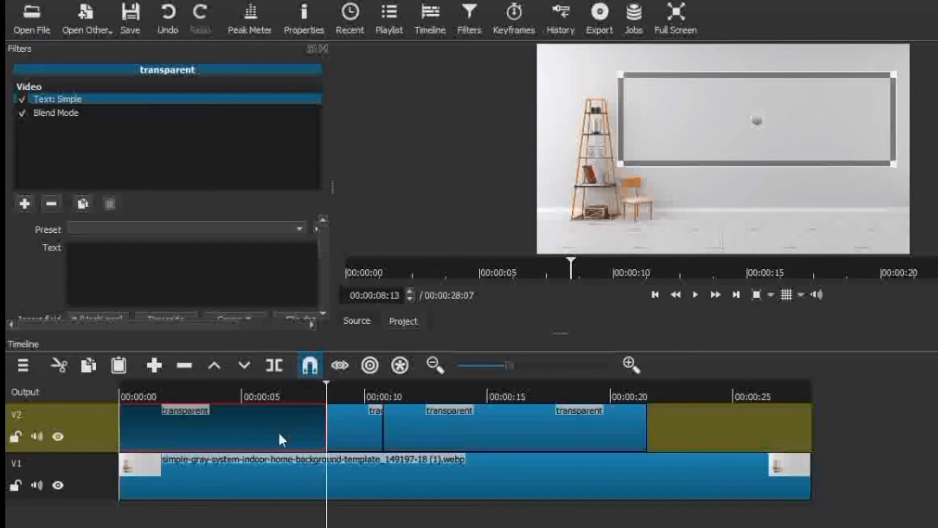
{"action": "left_click", "coordinate": [59, 365]}
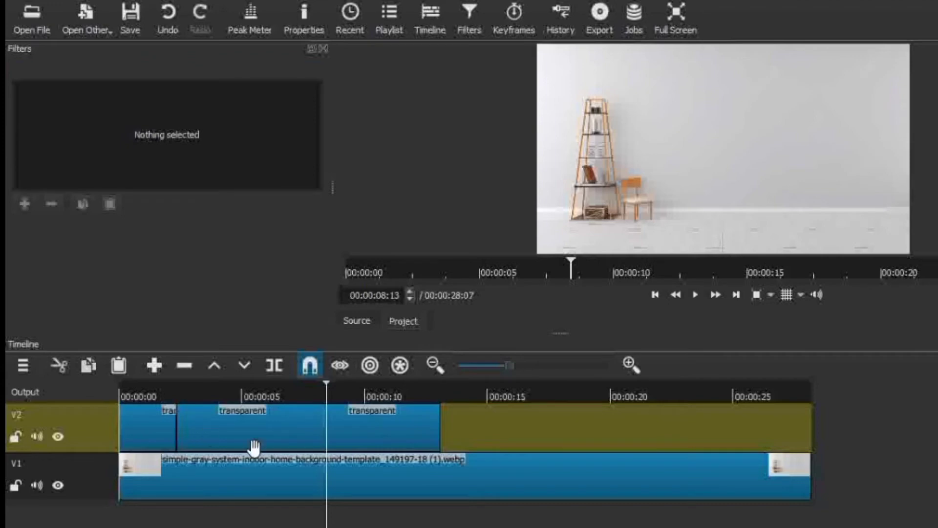
Step: Overlap the OUTLINE clip with the blank clip on V2 and set the resulting transition's video type to Bar Horizontal
{"action": "left_click_drag", "start_coordinate": [258, 441], "coordinate": [214, 438]}
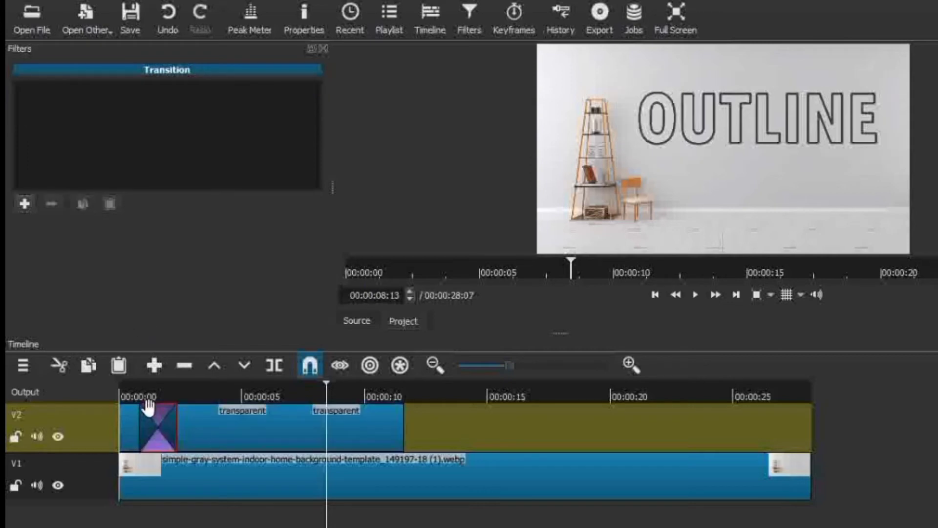
{"action": "left_click", "coordinate": [303, 28]}
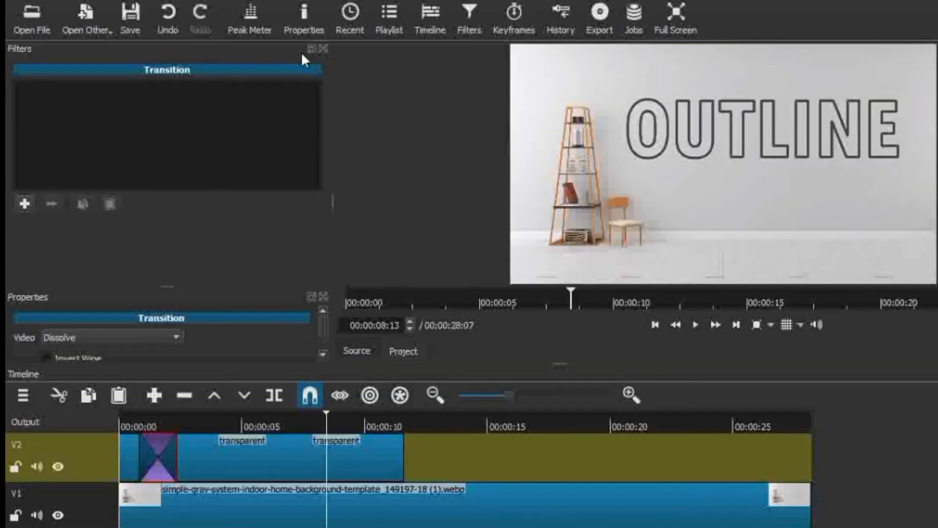
{"action": "left_click", "coordinate": [323, 48]}
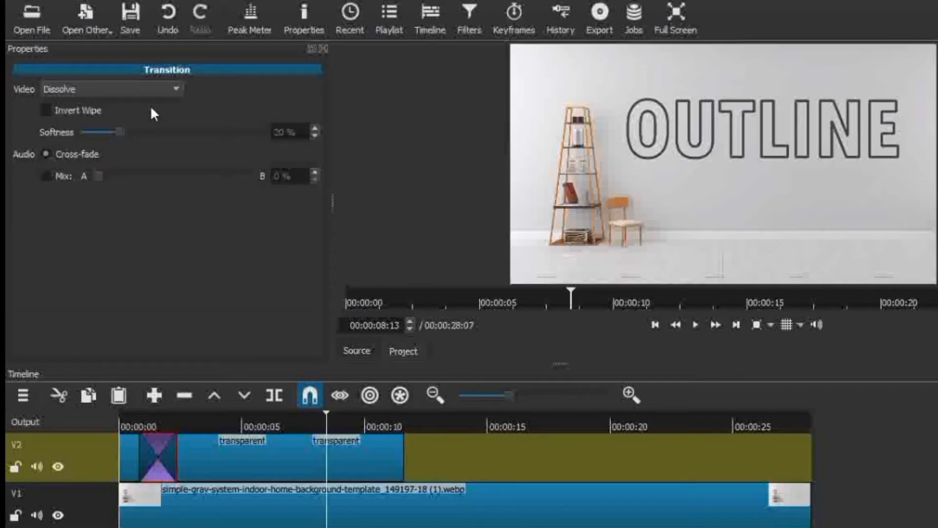
{"action": "left_click", "coordinate": [148, 87]}
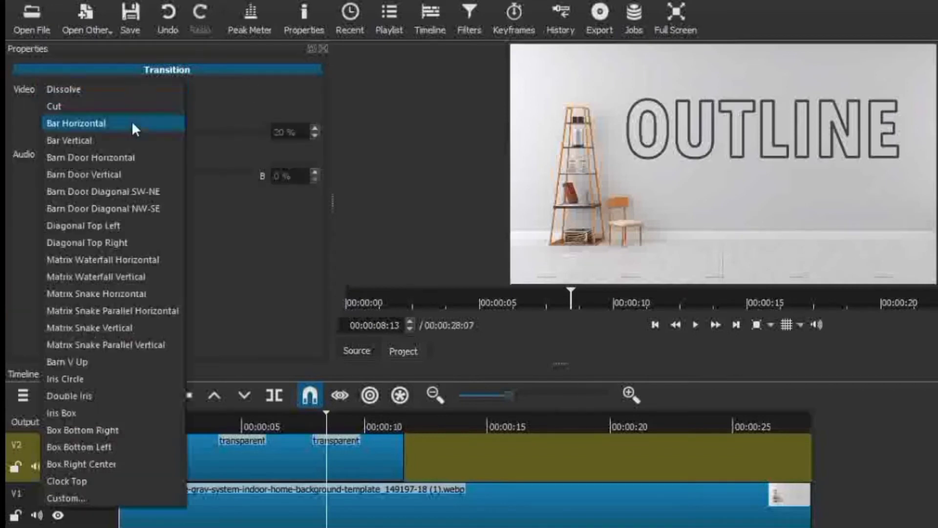
{"action": "left_click", "coordinate": [131, 128]}
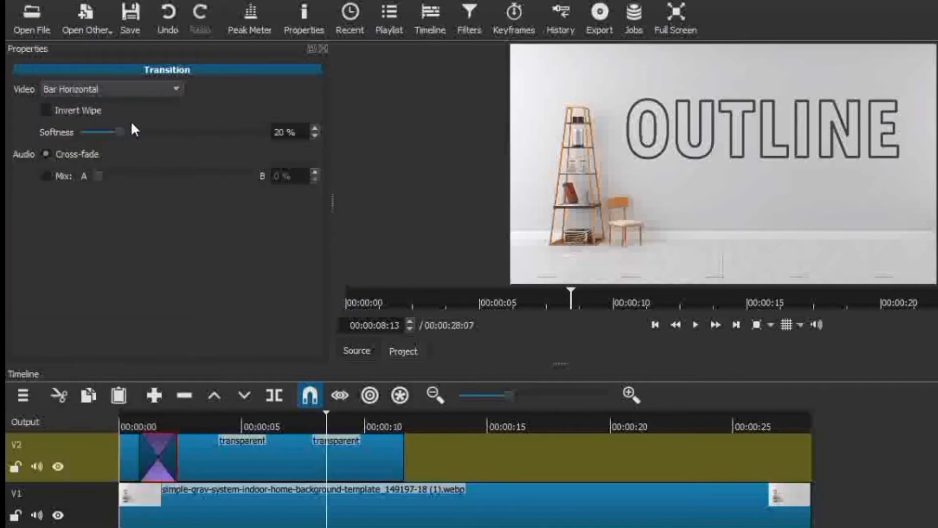
Step: Set the transition's softness to 7% and play it back from the start of the timeline
{"action": "left_click", "coordinate": [122, 425]}
{"action": "key", "text": "space"}
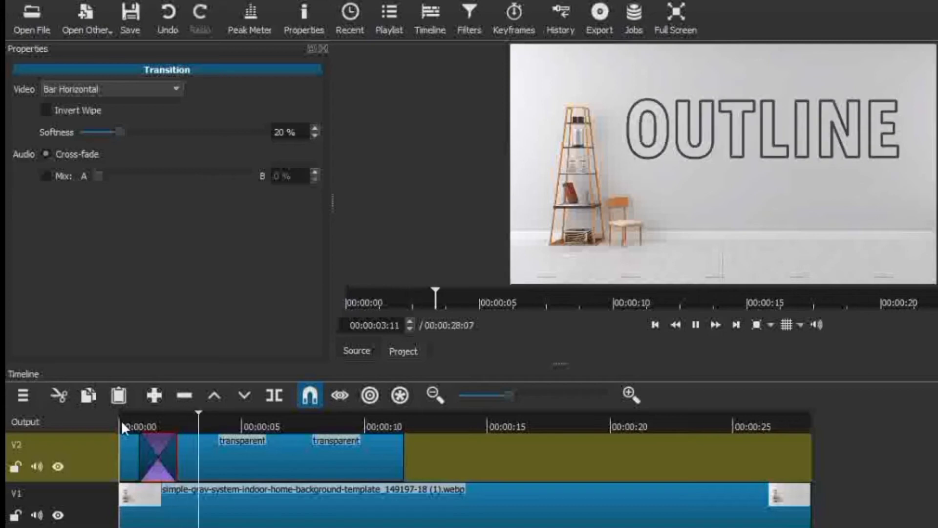
{"action": "key", "text": "space"}
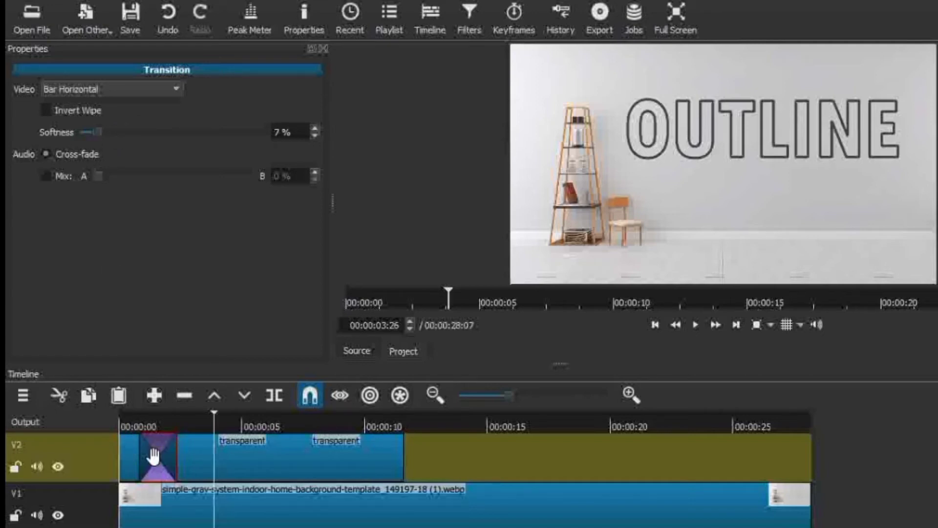
{"action": "left_click", "coordinate": [122, 424]}
{"action": "key", "text": "space"}
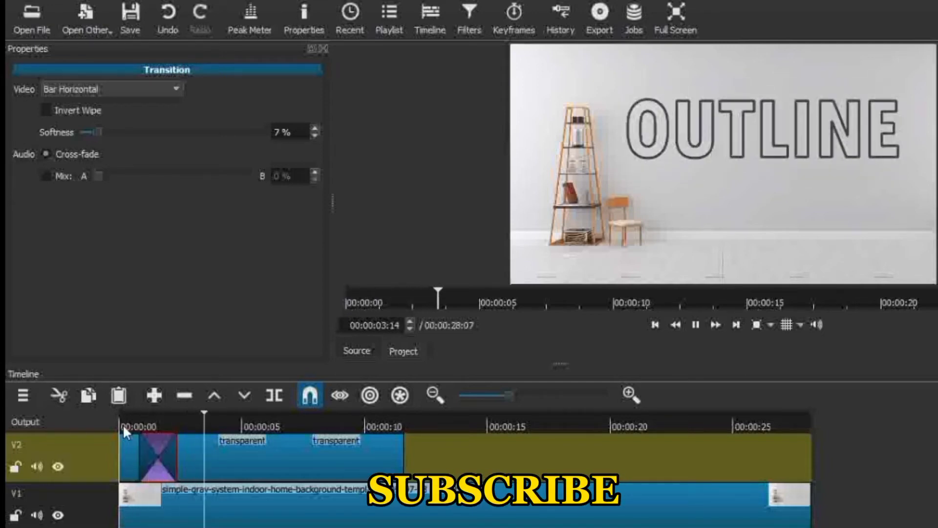
{"action": "key", "text": "space"}
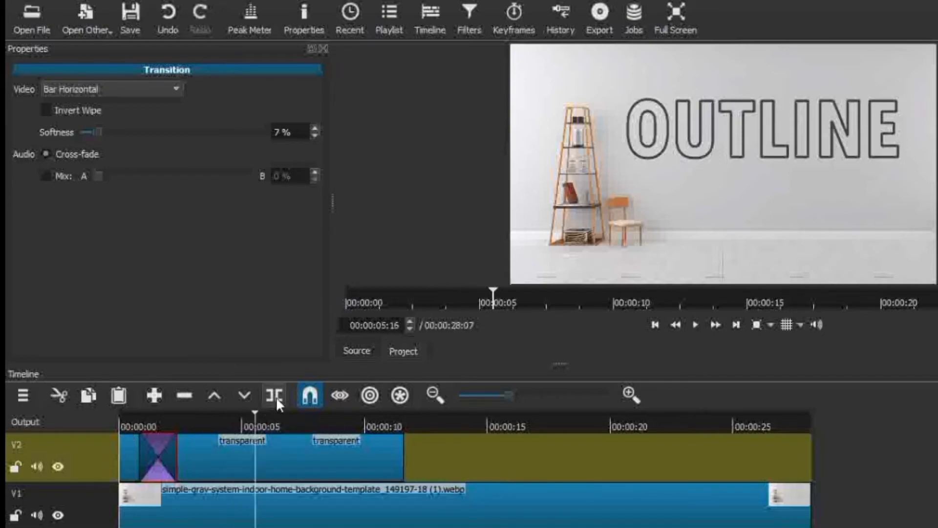
Step: Extend the OUTLINE clip on V2 to the end of the background clip and play the timeline from the start
{"action": "left_click_drag", "start_coordinate": [401, 462], "coordinate": [821, 444]}
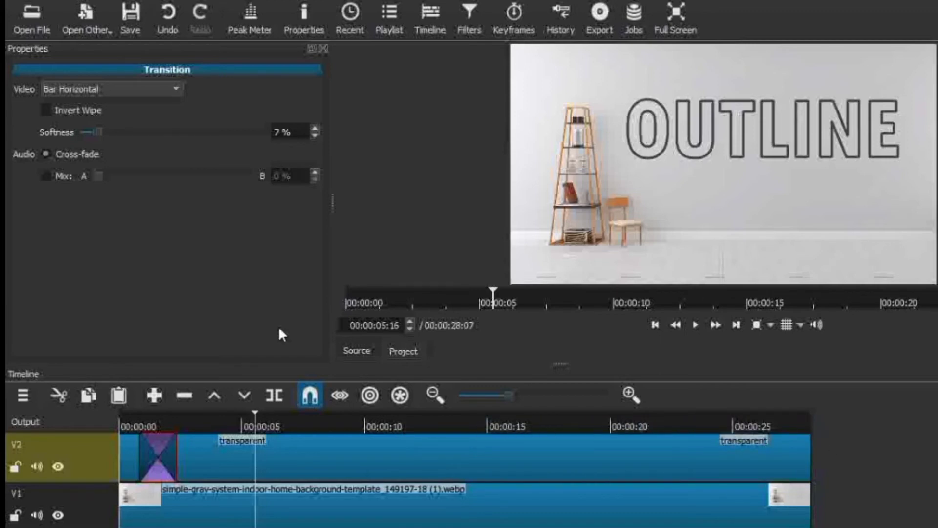
{"action": "left_click", "coordinate": [324, 49]}
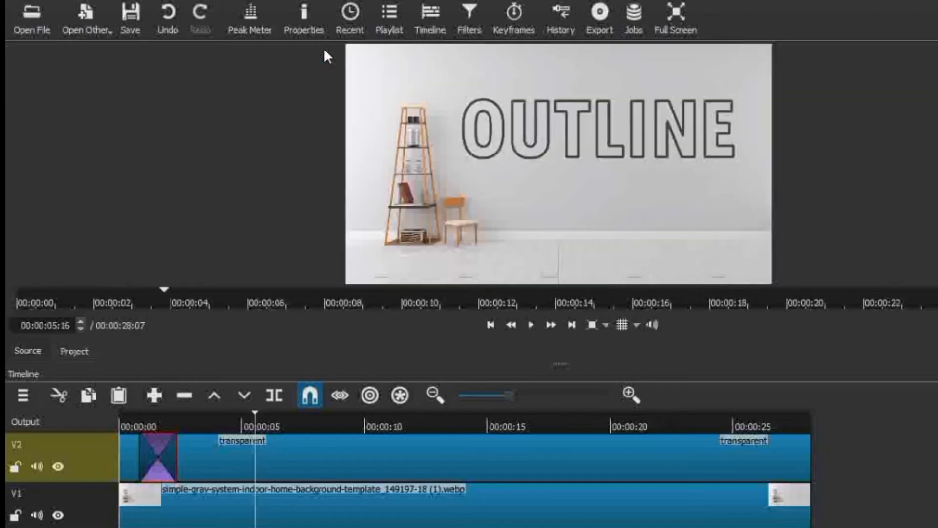
{"action": "left_click", "coordinate": [125, 423]}
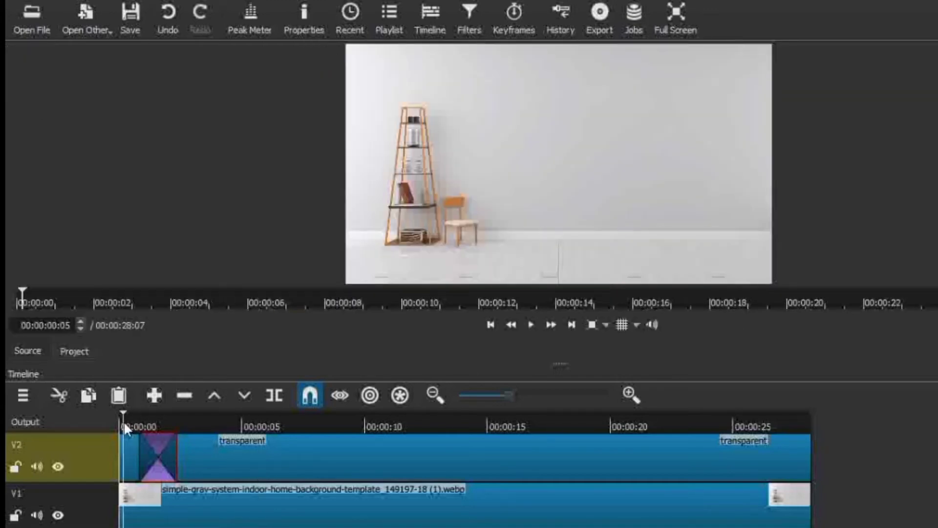
{"action": "key", "text": "space"}
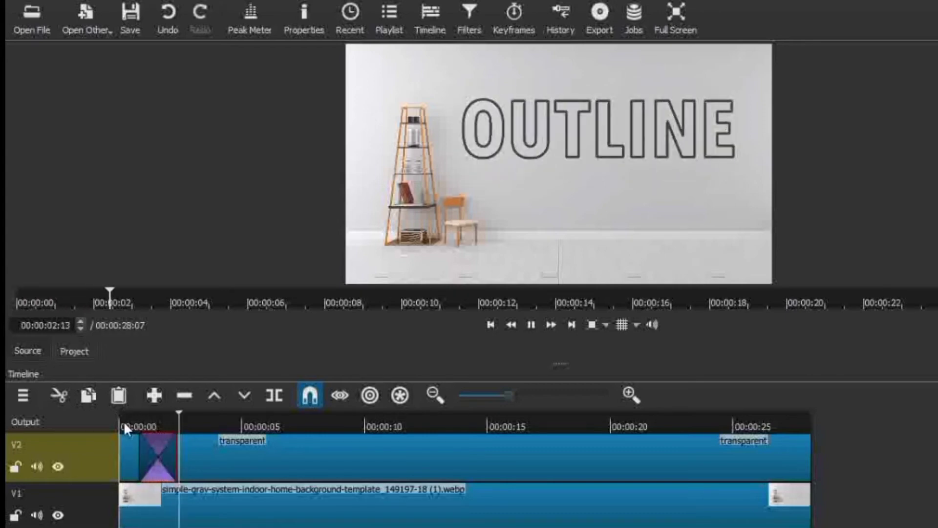
{"action": "key", "text": "space"}
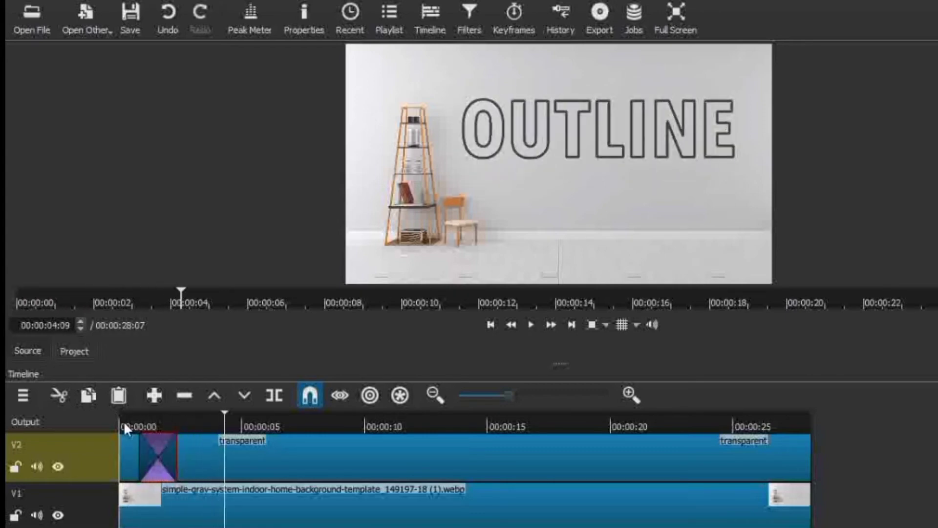
Step: Add a Fade Out Video filter to the OUTLINE clip on V2
{"action": "left_click", "coordinate": [785, 420]}
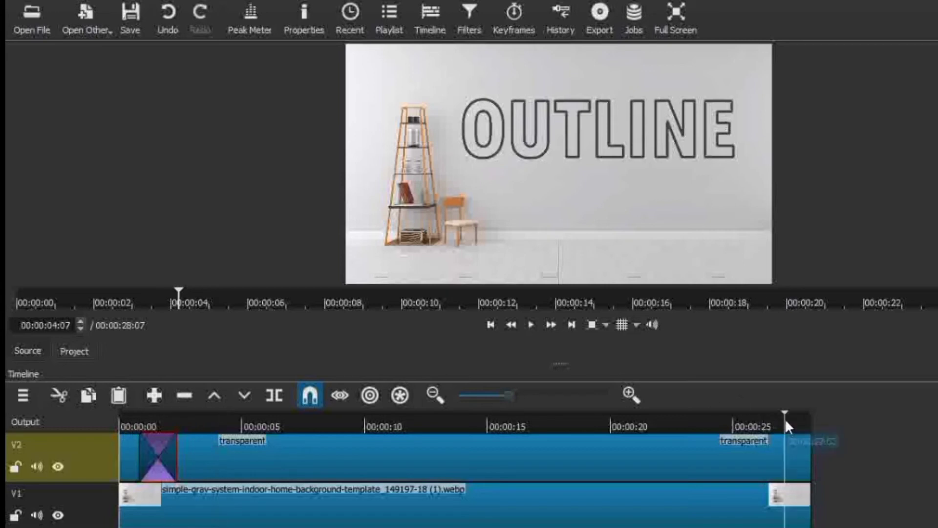
{"action": "left_click", "coordinate": [769, 453]}
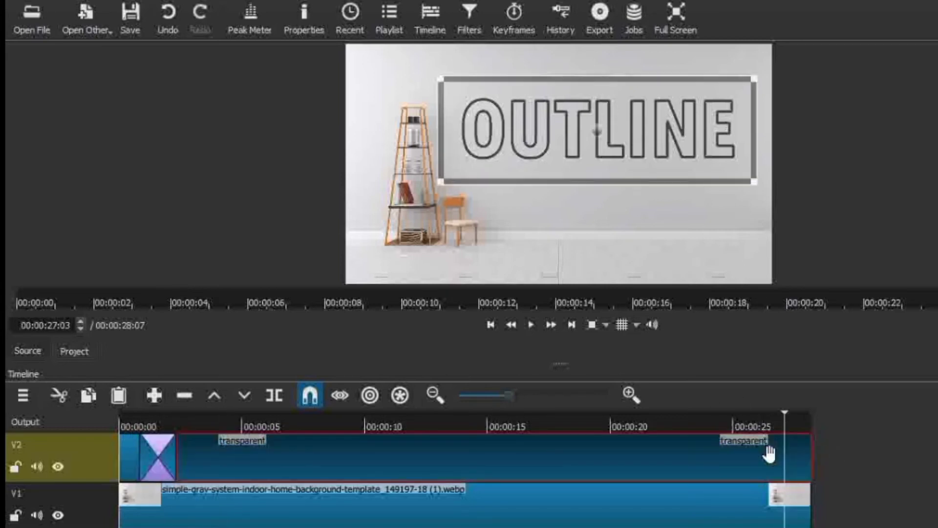
{"action": "left_click", "coordinate": [467, 16]}
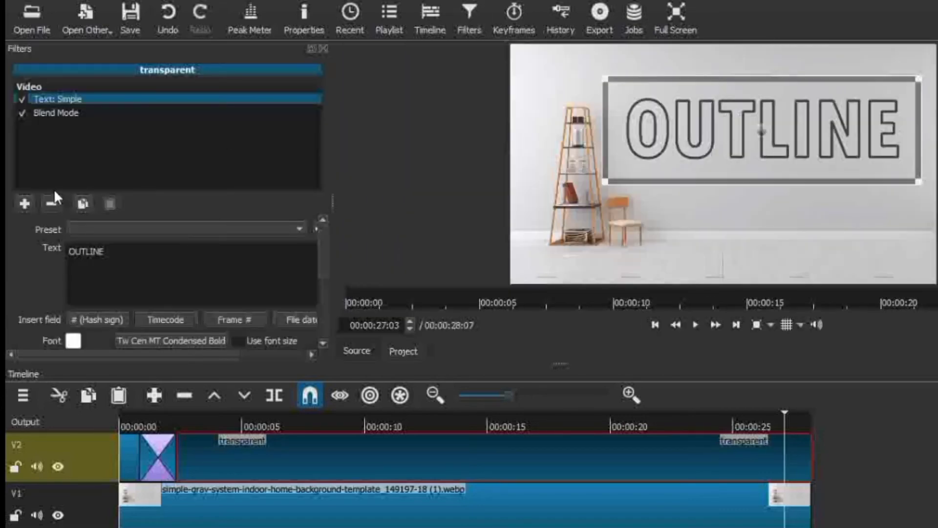
{"action": "left_click", "coordinate": [24, 199]}
{"action": "scroll", "coordinate": [25, 200], "scroll_direction": "down", "scroll_amount": 1}
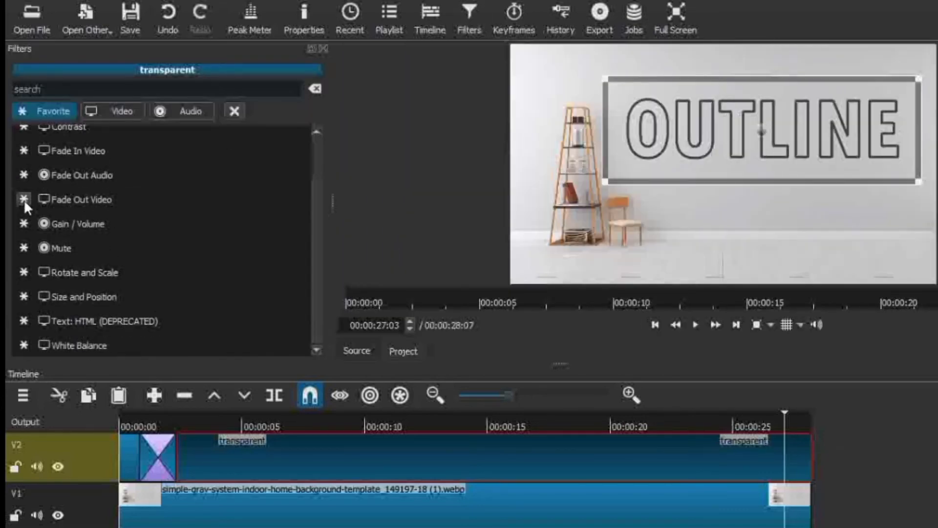
{"action": "type", "text": "Fl"}
{"action": "type", "text": "AD"}
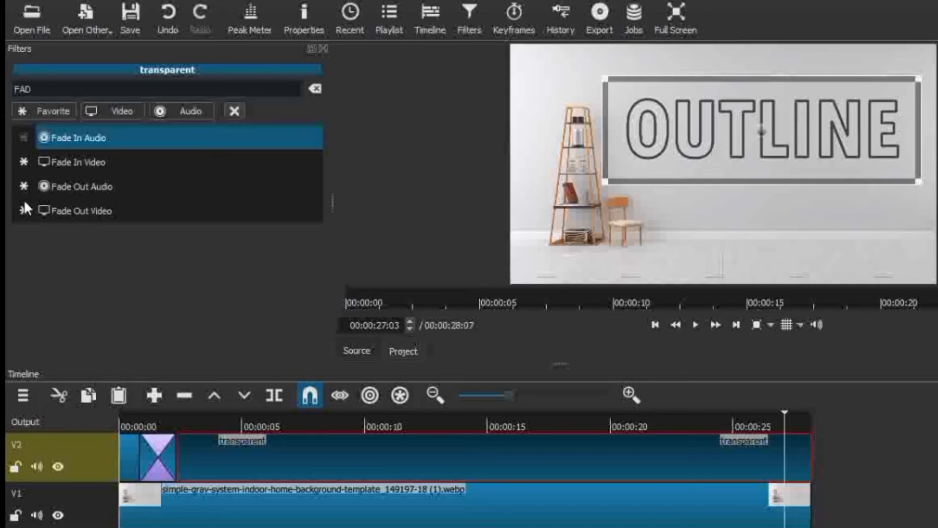
{"action": "left_click", "coordinate": [77, 207]}
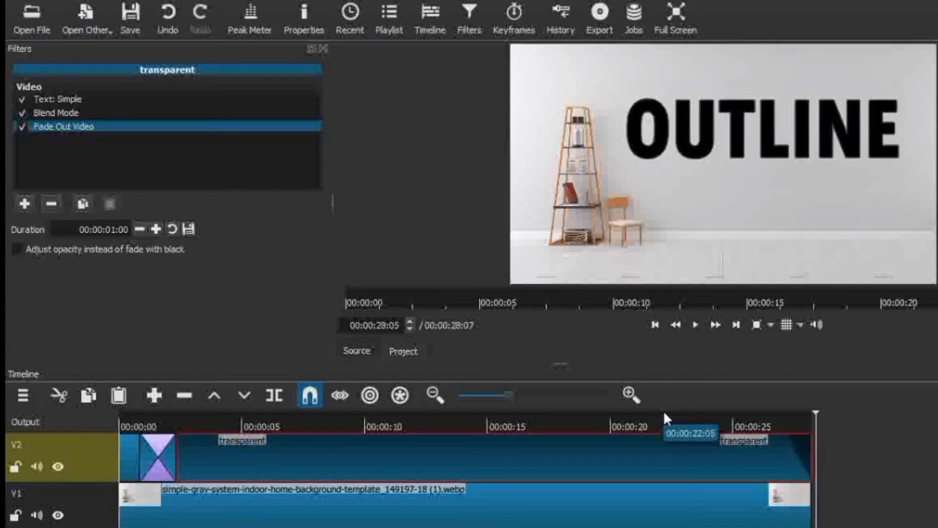
Step: Make the fade-out adjust opacity instead of fading with black, and play the end of the timeline
{"action": "left_click", "coordinate": [16, 250]}
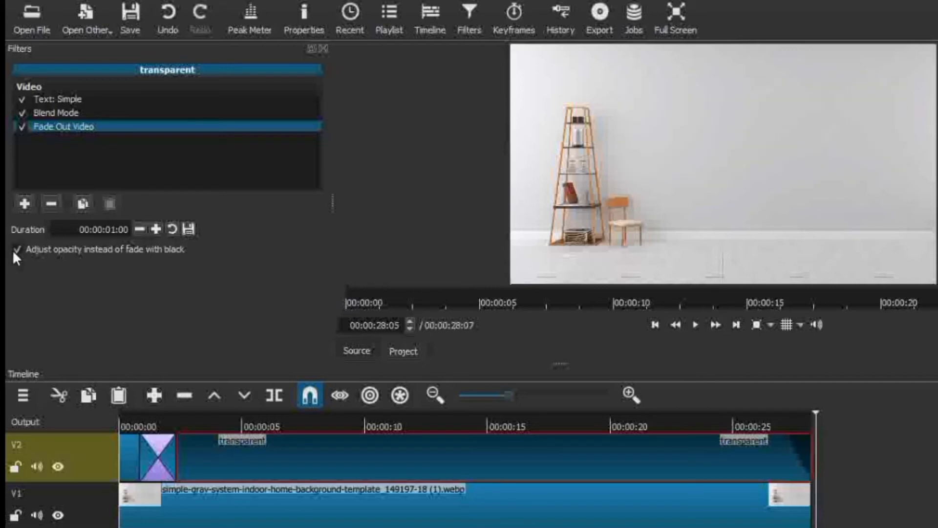
{"action": "left_click", "coordinate": [748, 418]}
{"action": "key", "text": "space"}
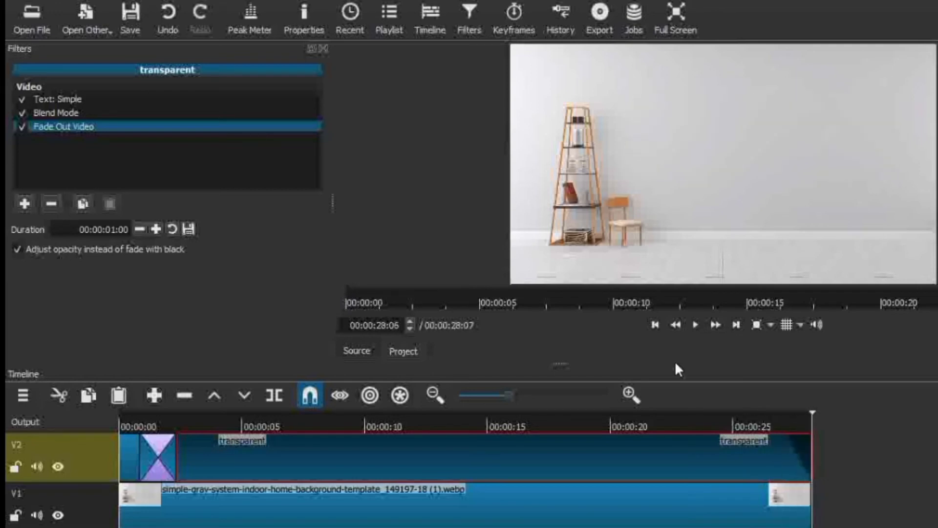
Step: Close the filter settings and open the export settings for the project
{"action": "left_click", "coordinate": [323, 48]}
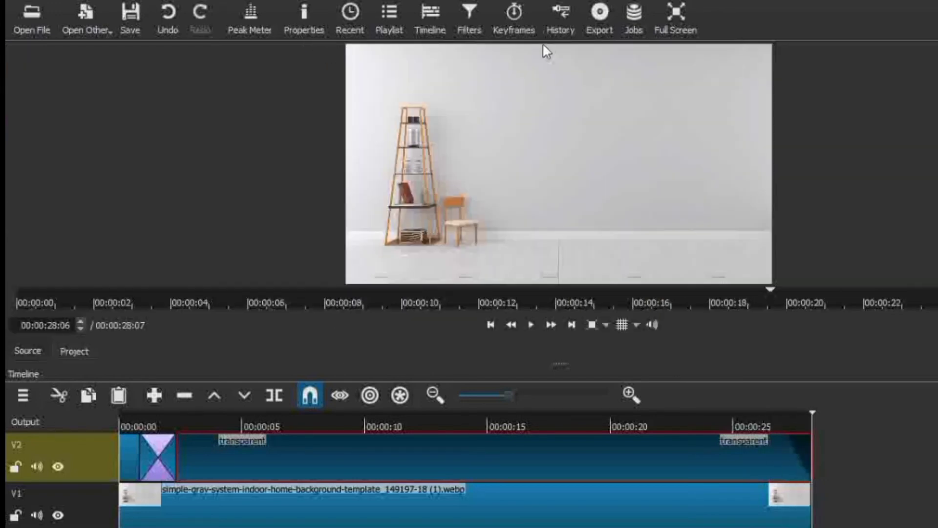
{"action": "left_click", "coordinate": [601, 14]}
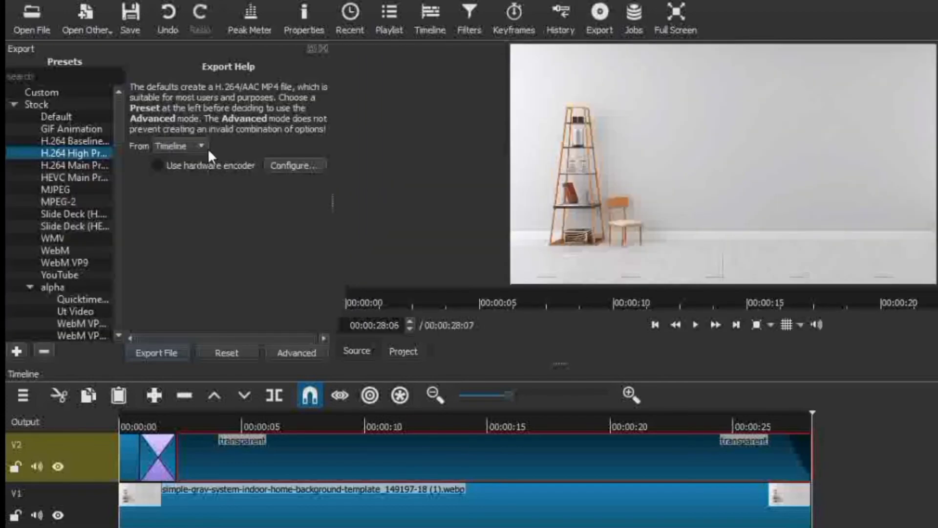